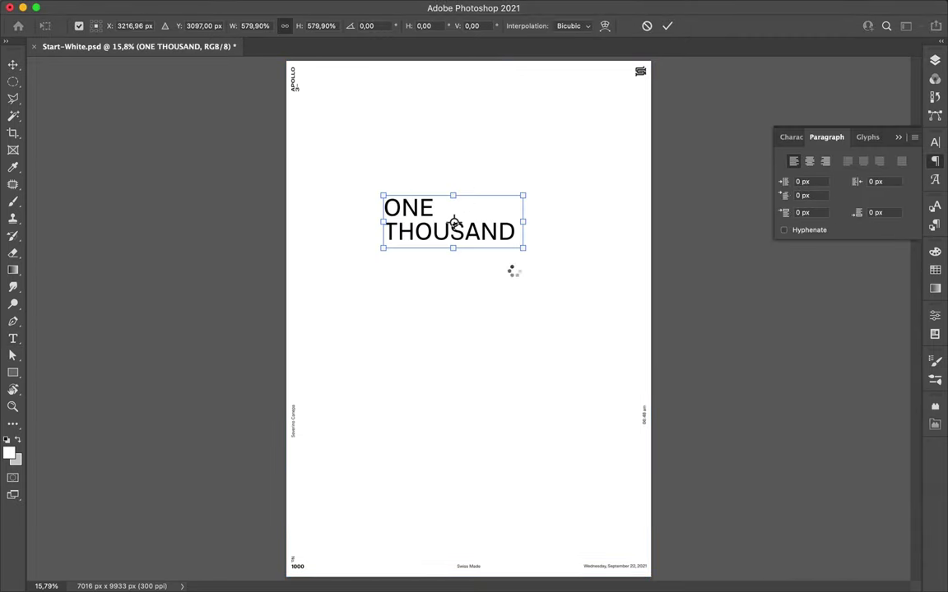
- Turn the copied title into rows of black zeros and discard a stray empty text layer
double_click(430, 207)
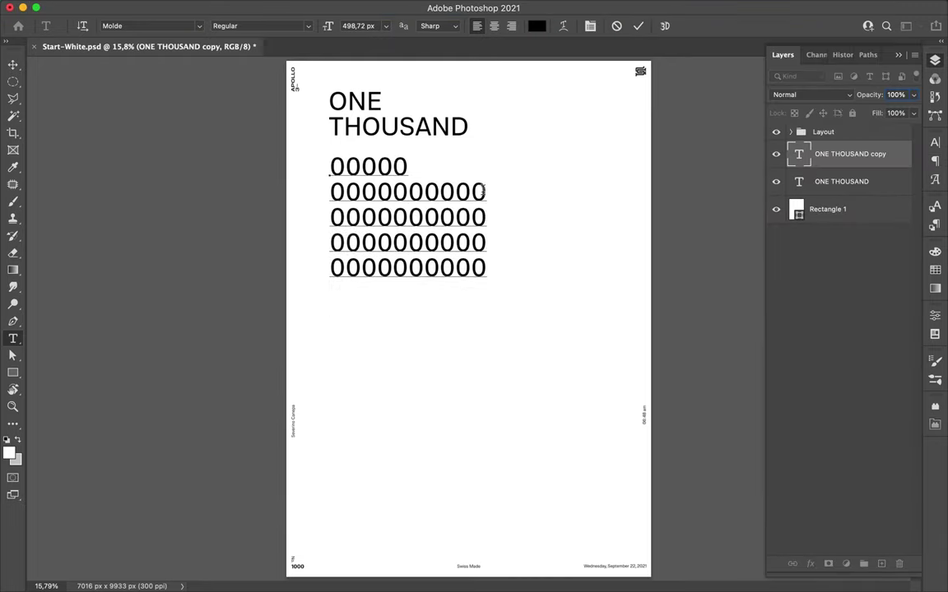
left_click(429, 456)
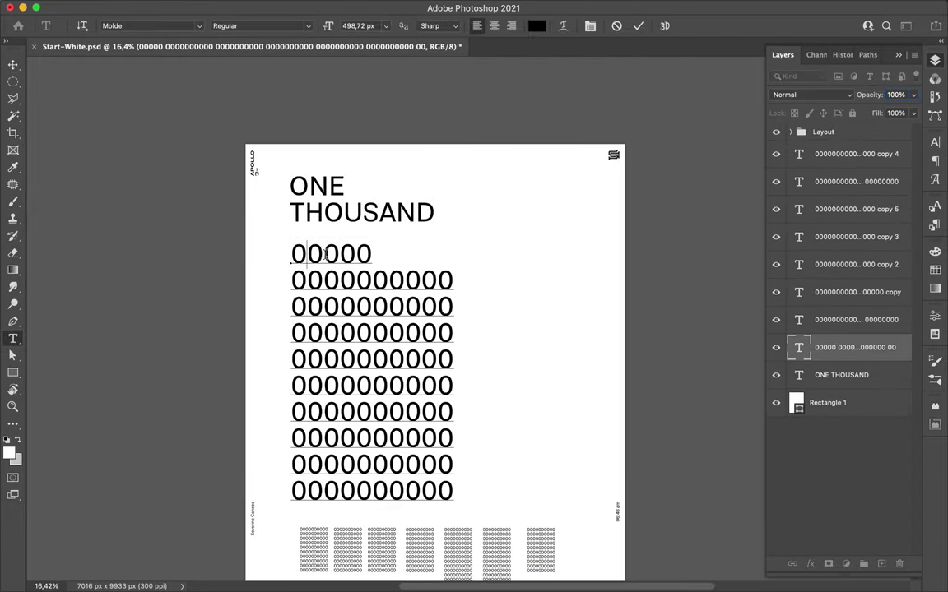
left_click(352, 280)
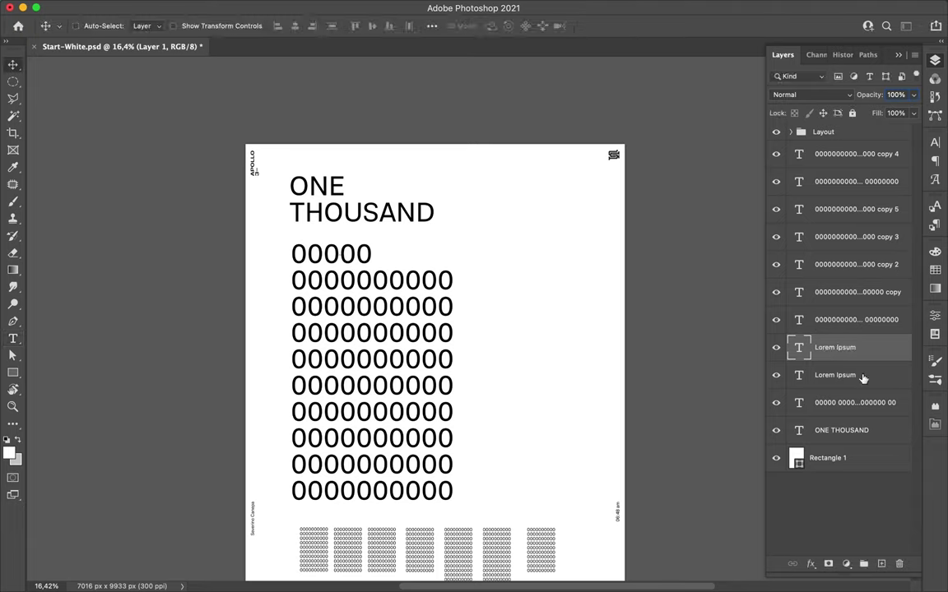
key("Escape")
key("v")
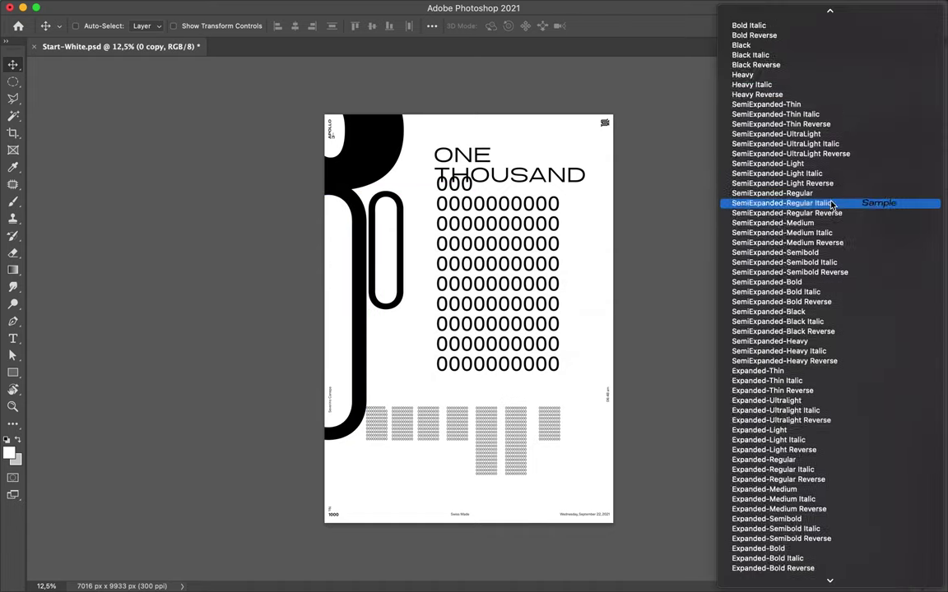
- Apply the Compressed font style to the zero glyph
left_click(852, 169)
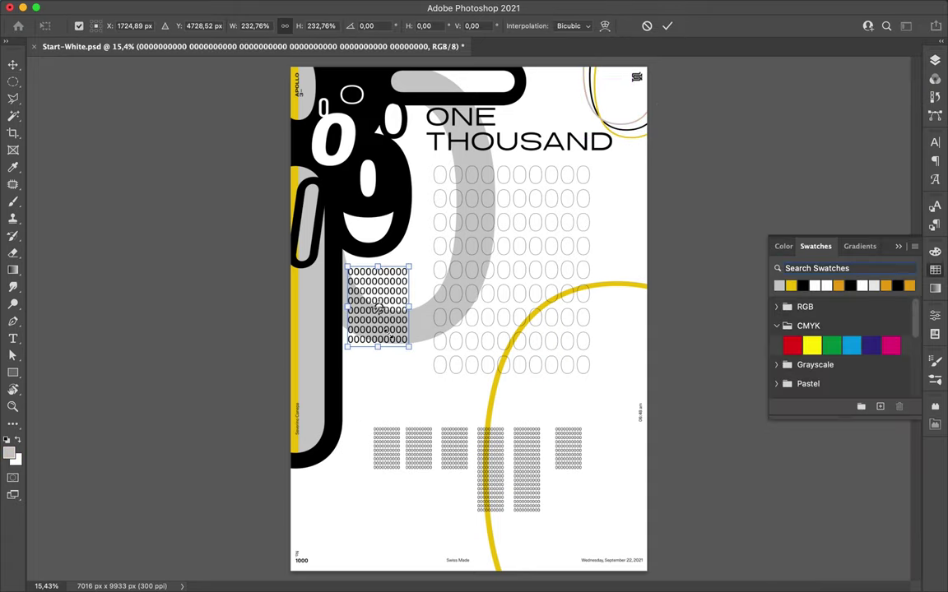
- Move the enlarged zeros text block to the mid-left of the poster
key("Return")
left_click_drag(390, 333, 386, 331)
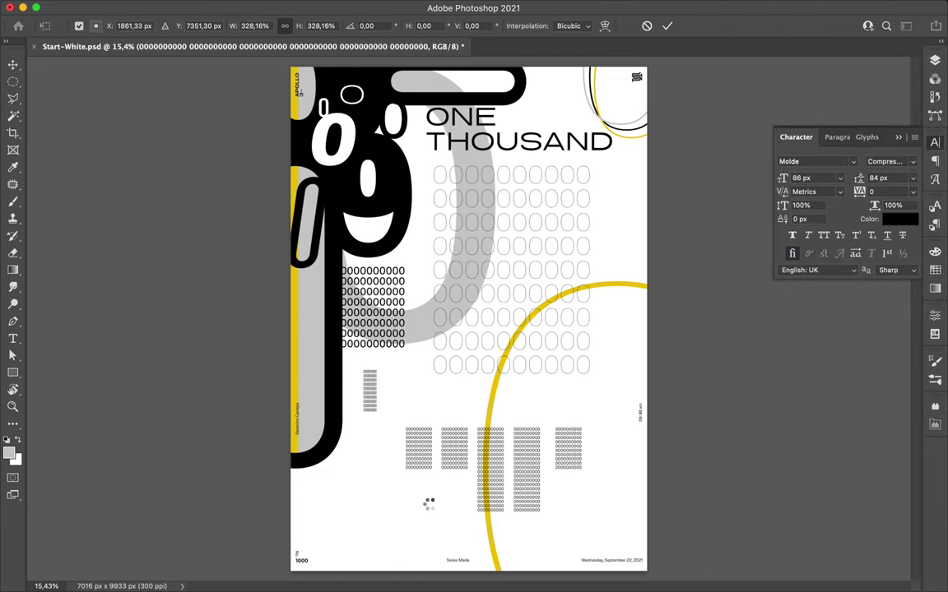
key("Return")
left_click(885, 178)
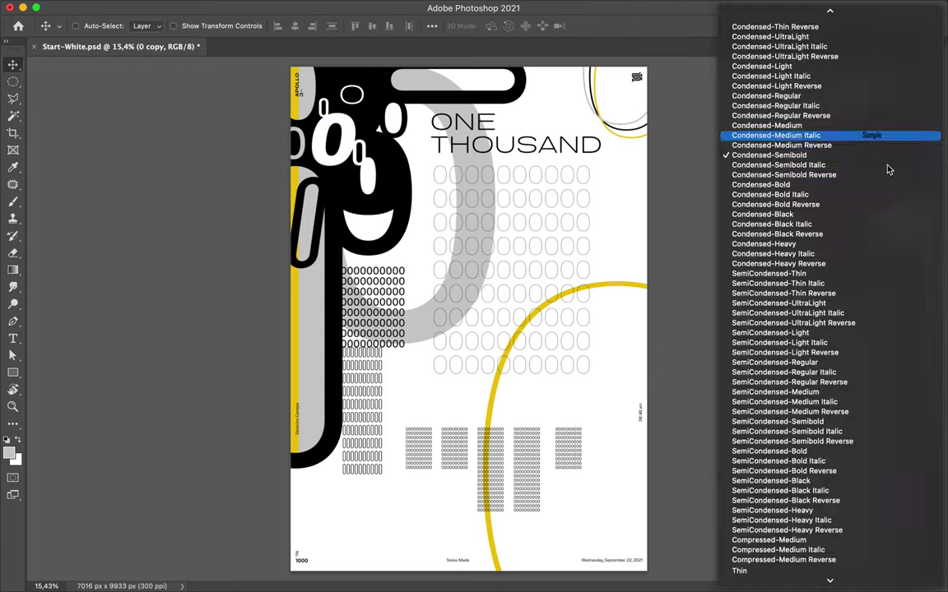
- Give a copied zero a condensed style, place it at upper left, and select the yellow block's text
left_click(935, 60)
key("ctrl+alt+t")
left_click_drag(476, 272, 474, 348)
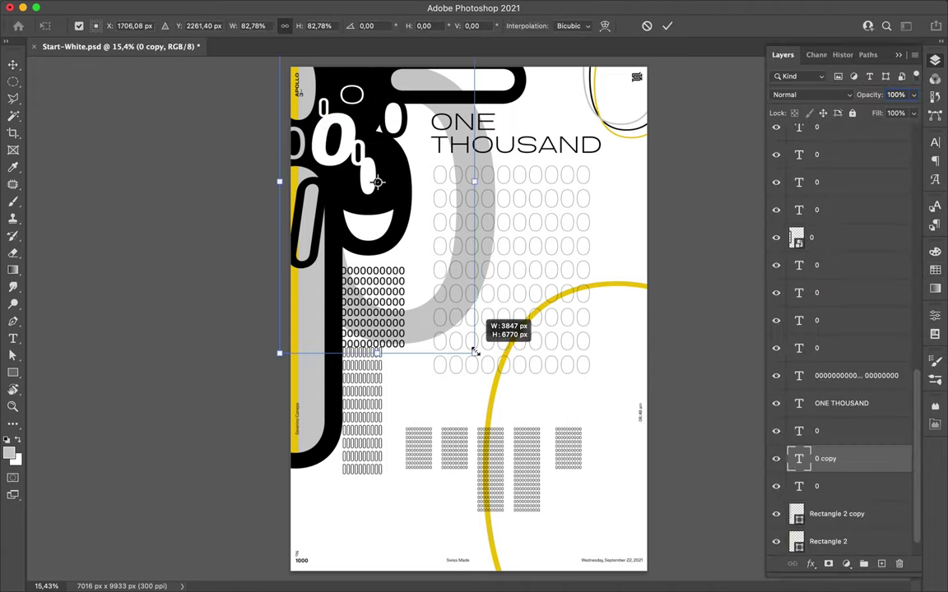
key("Return")
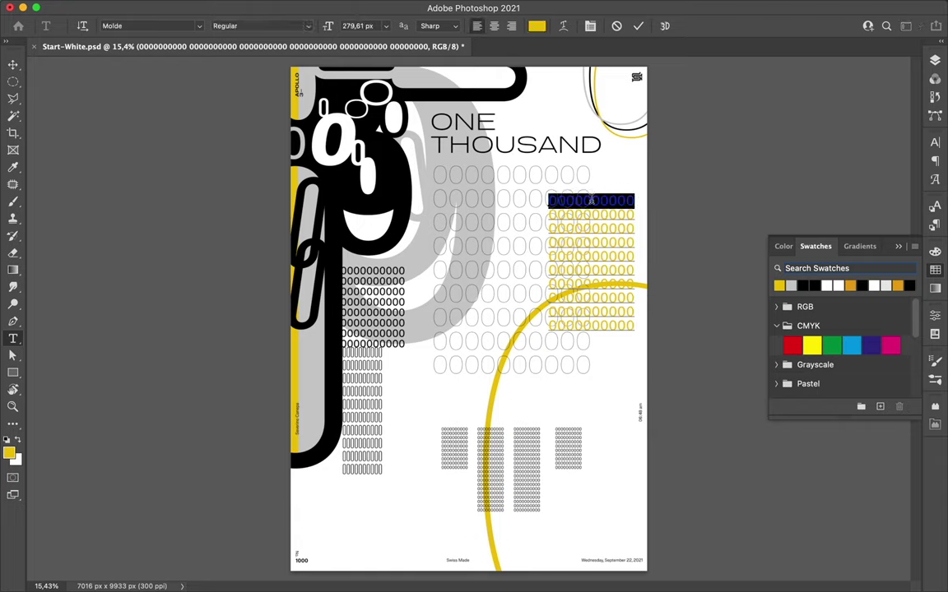
key("super+a")
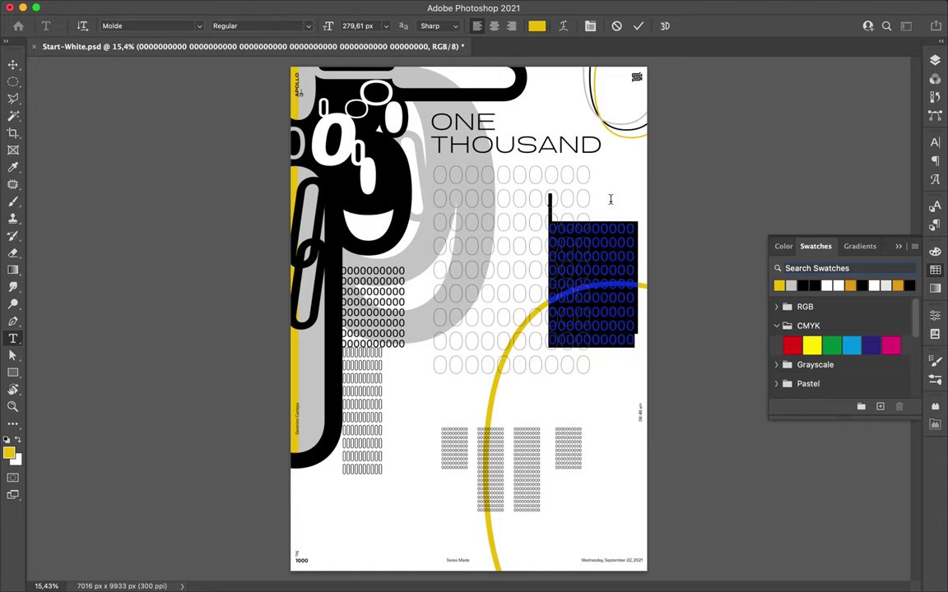
- Deselect the yellow zeros and set another zero's font to Libre Baskerville
left_click(500, 186)
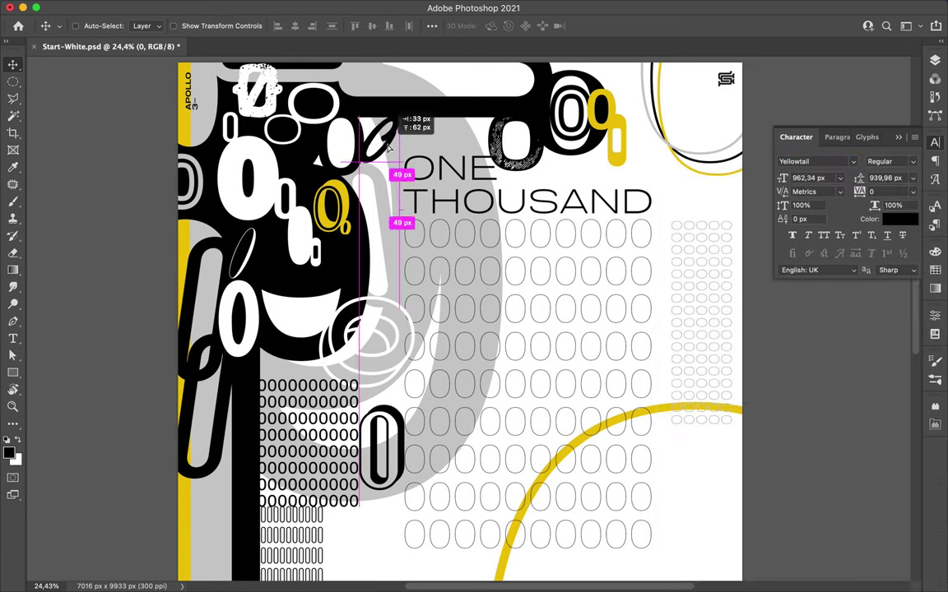
left_click(853, 429)
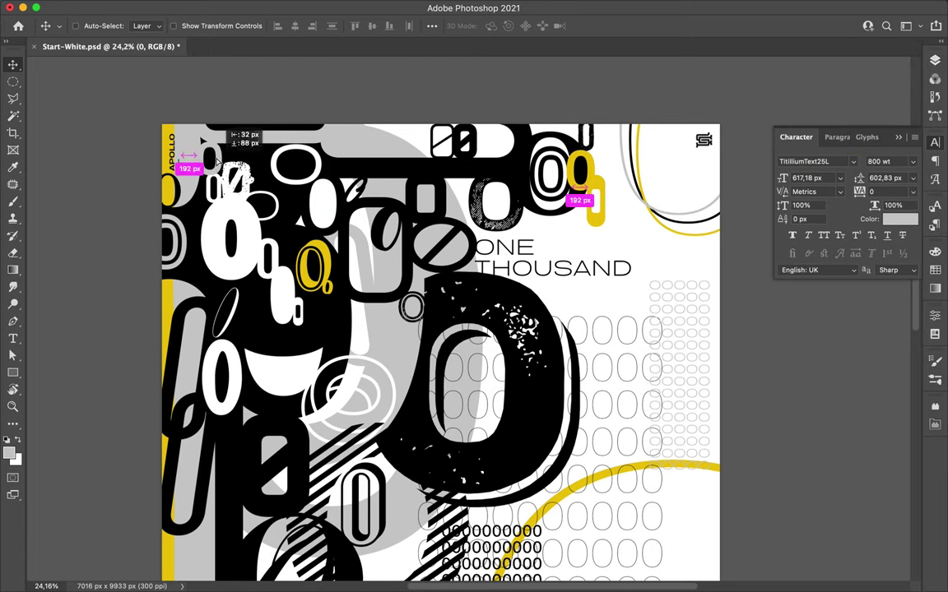
- Shrink a zero to about 15% and move it up and left near the top
left_click(935, 144)
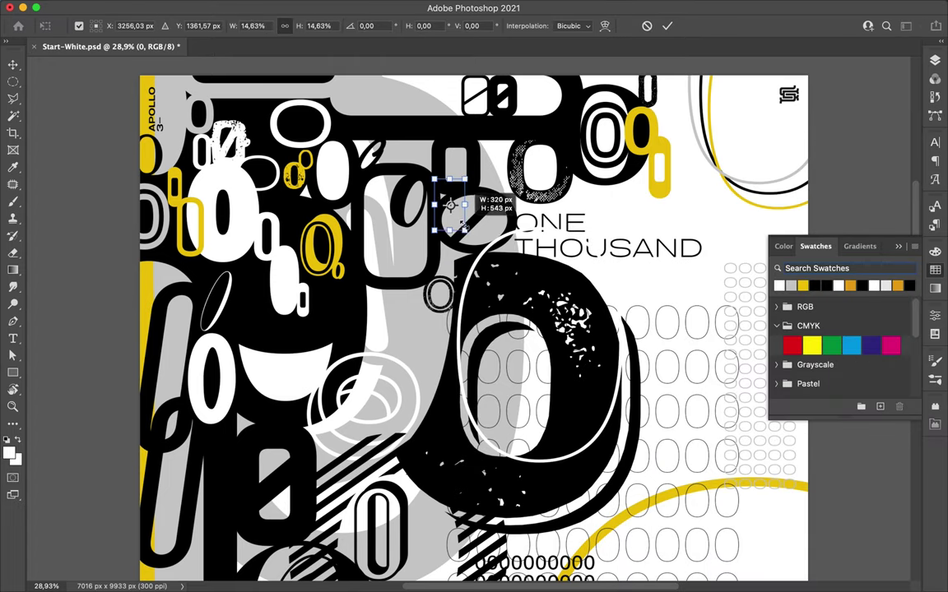
key("Return")
left_click_drag(442, 191, 358, 138)
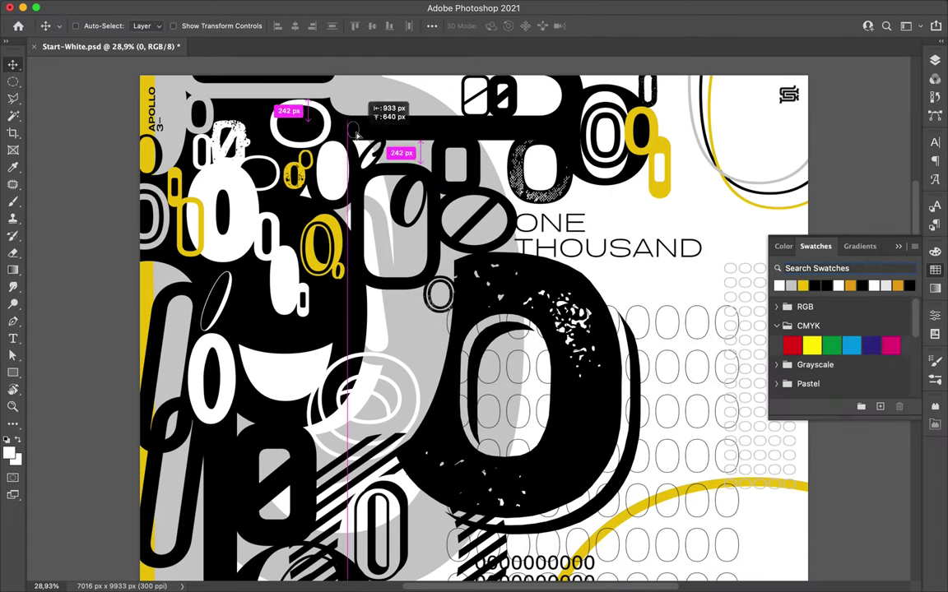
- Set the small zeros text to Regular style after trying UltraLight
left_click(12, 338)
left_click(934, 141)
left_click(912, 161)
left_click(905, 184)
left_click(362, 559)
left_click(386, 129)
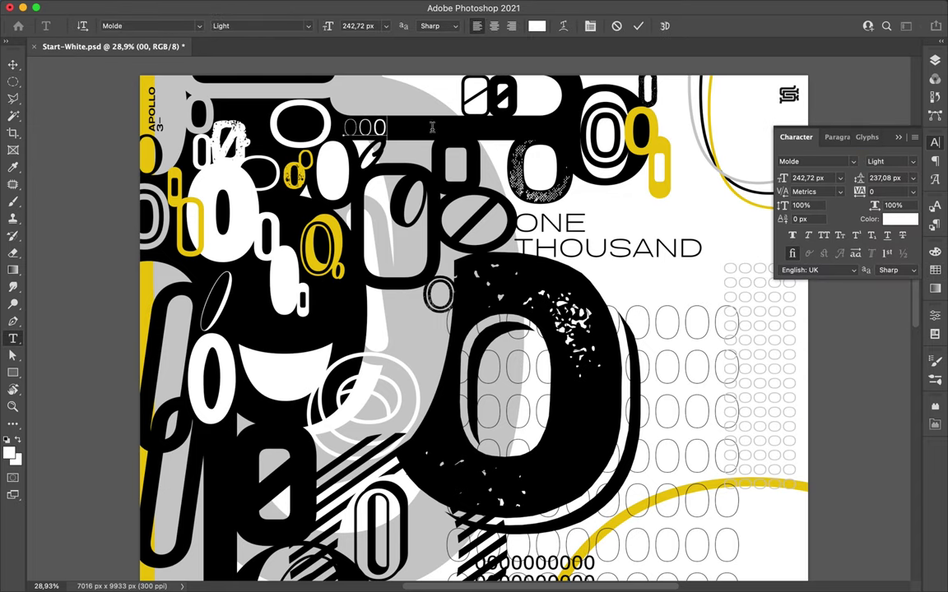
type("00")
left_click(911, 161)
left_click(823, 176)
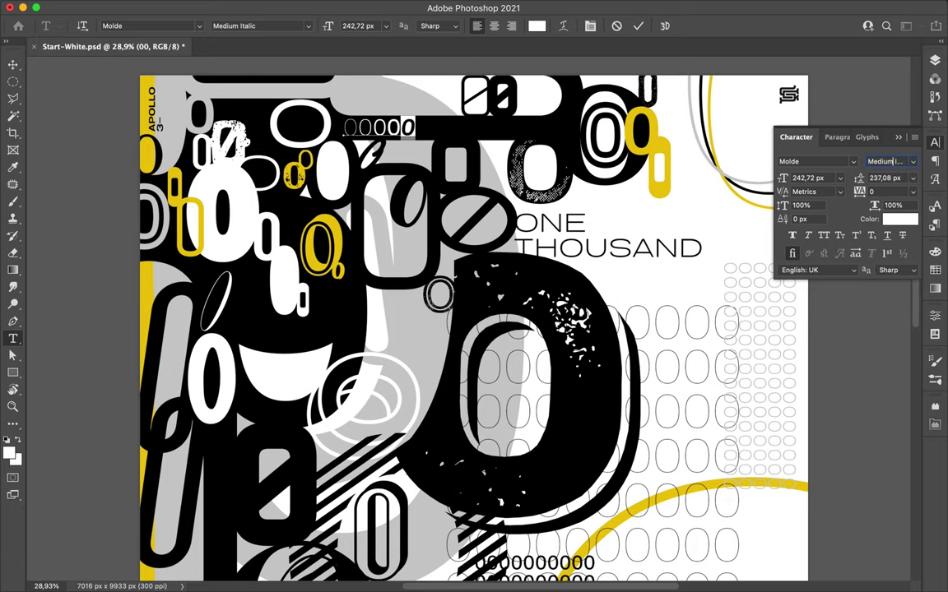
- Alt-drag duplicates of the zero lines lower down and colour one copy grey
left_click(934, 60)
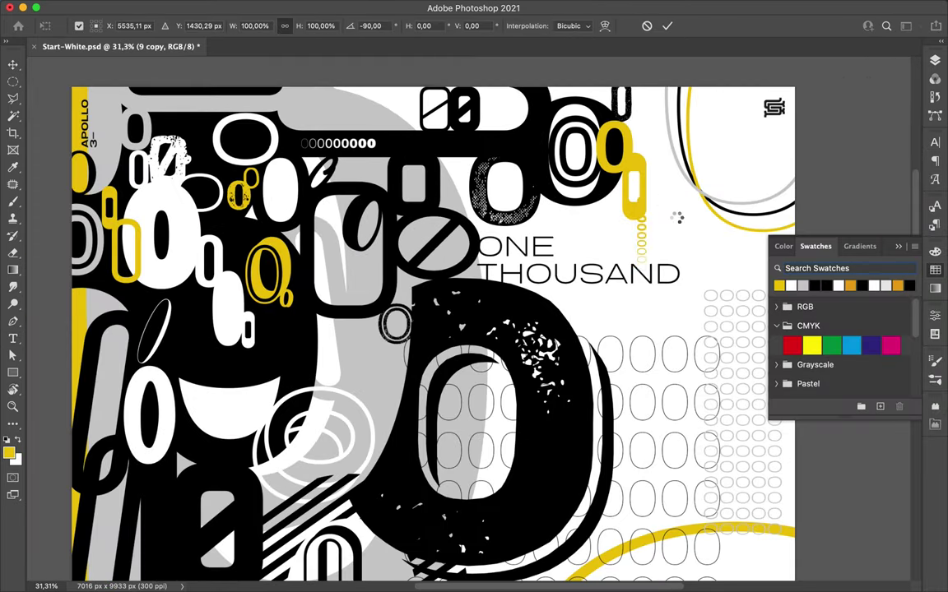
key("F7")
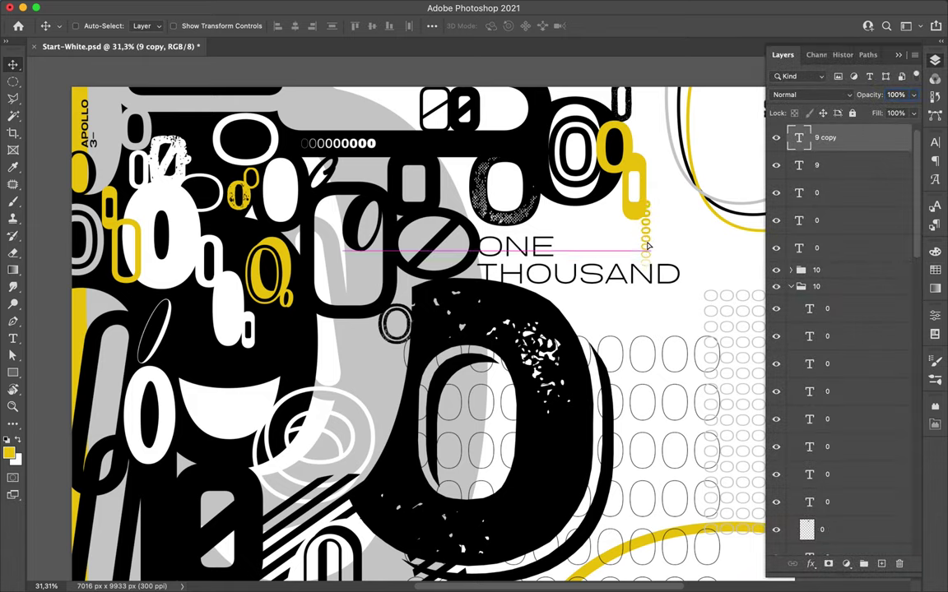
left_click_drag(648, 245, 374, 381)
left_click(935, 270)
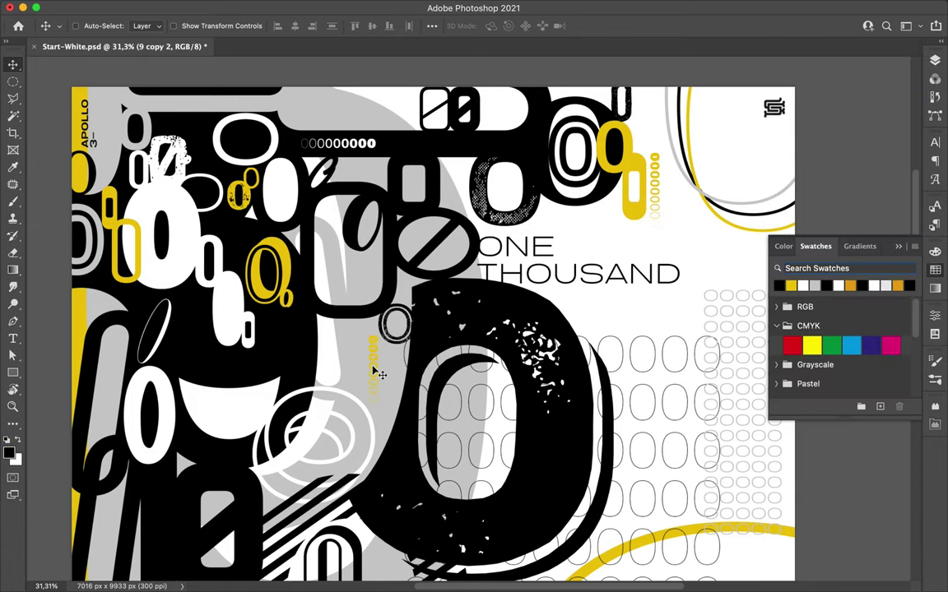
left_click_drag(619, 258, 620, 258)
left_click(814, 286)
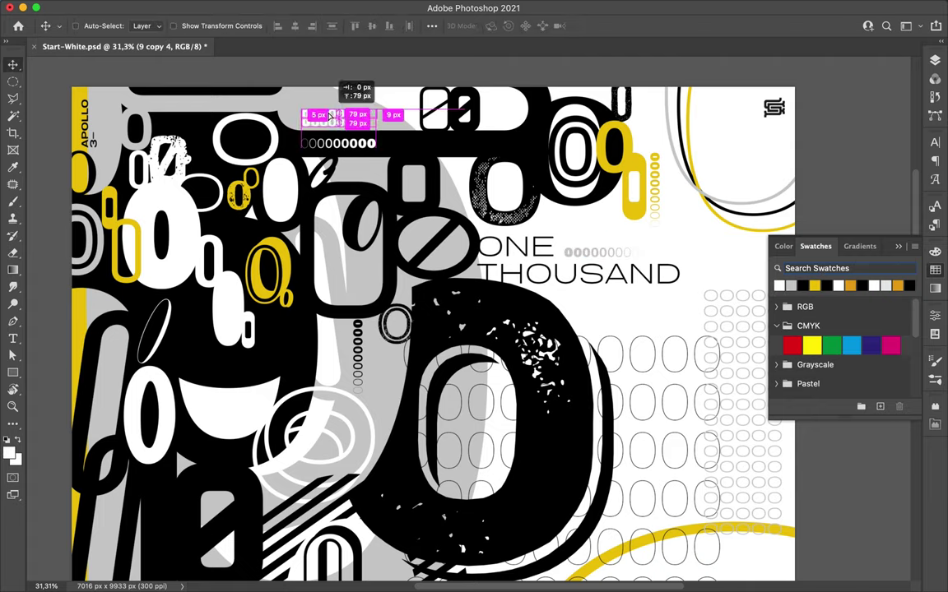
- Select the copied zero layers and group them with Ctrl+G
scroll(354, 114, "down", 2)
left_click(936, 60)
key("ctrl+g")
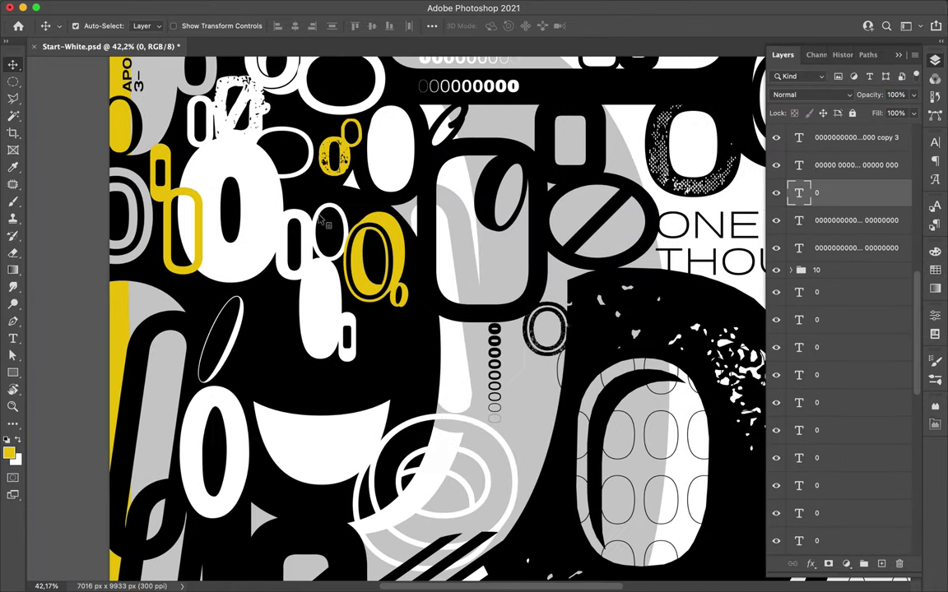
- Rename Group 1, then preview fonts like Nord on a zero, keeping its original font
double_click(824, 286)
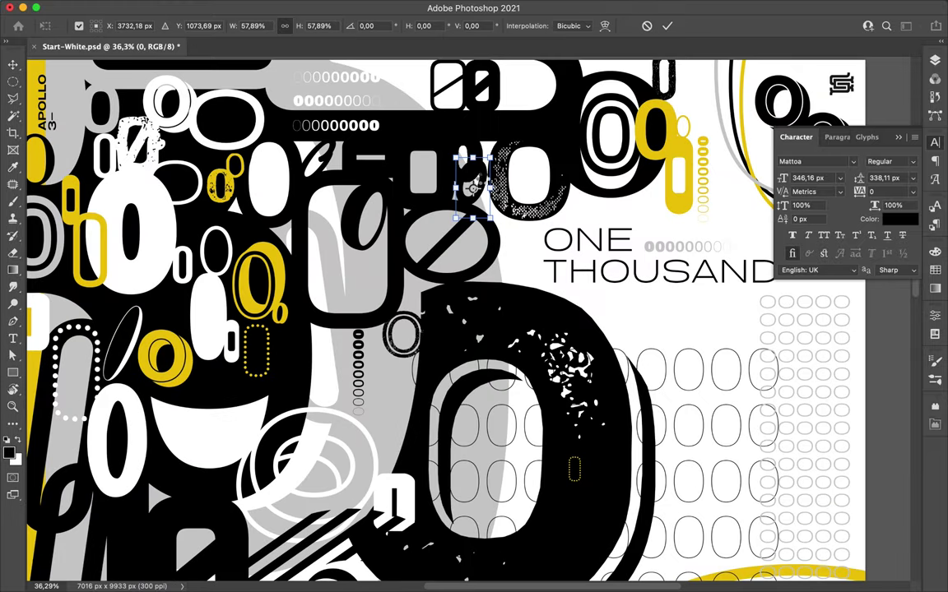
key("Return")
left_click(853, 161)
scroll(796, 467, "down", 5)
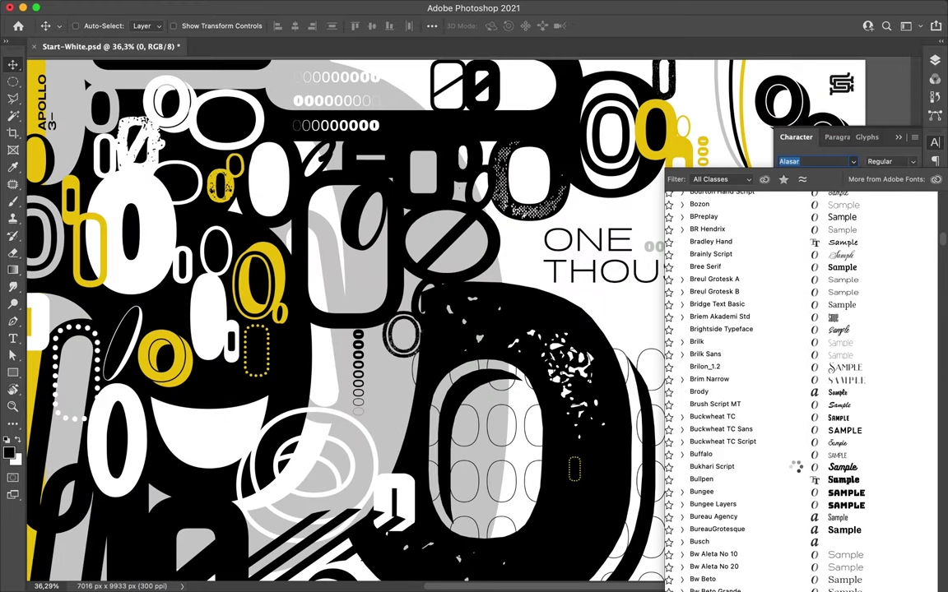
scroll(794, 457, "down", 5)
left_click(853, 161)
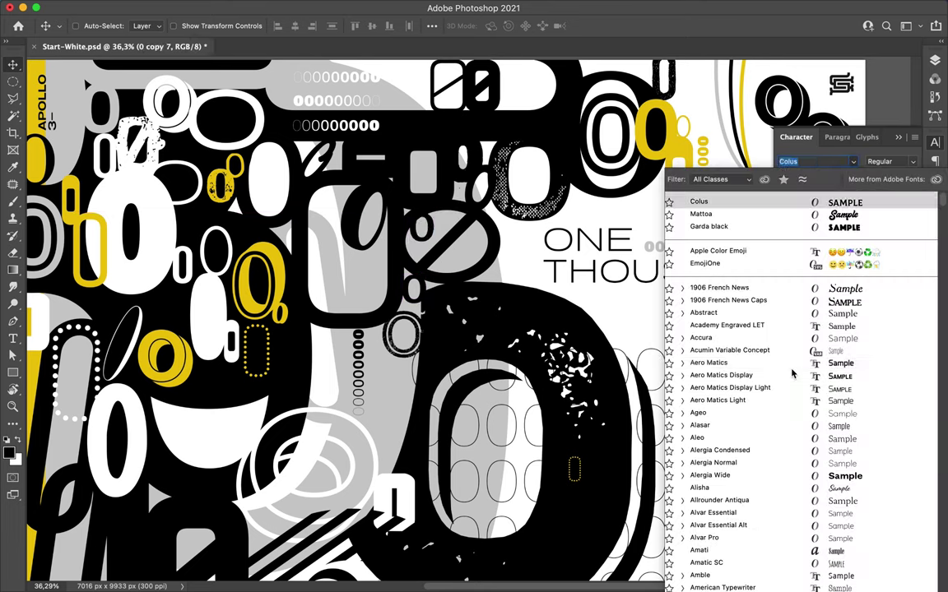
scroll(794, 387, "down", 10)
scroll(794, 386, "down", 10)
scroll(793, 386, "down", 10)
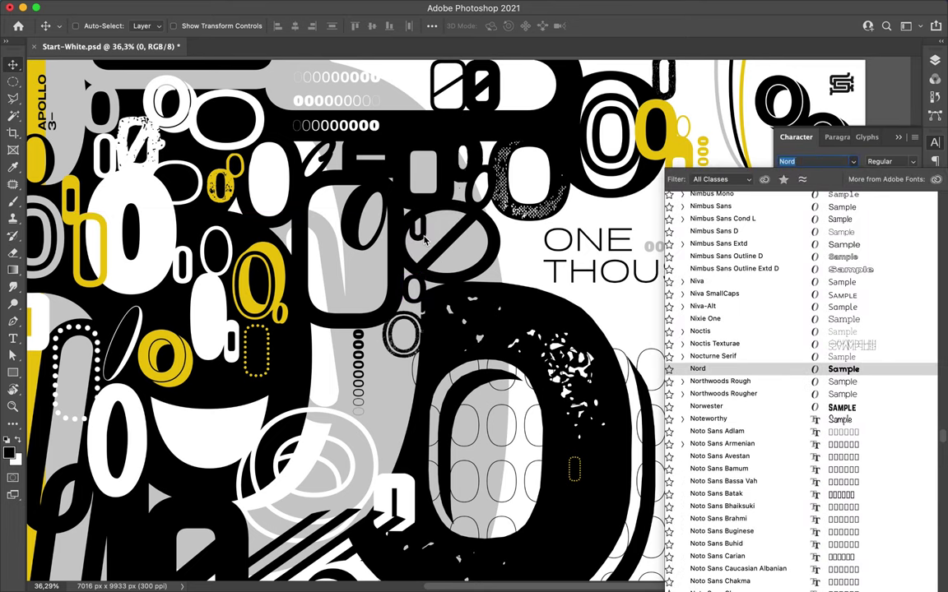
left_click(377, 210)
key("t")
left_click(935, 61)
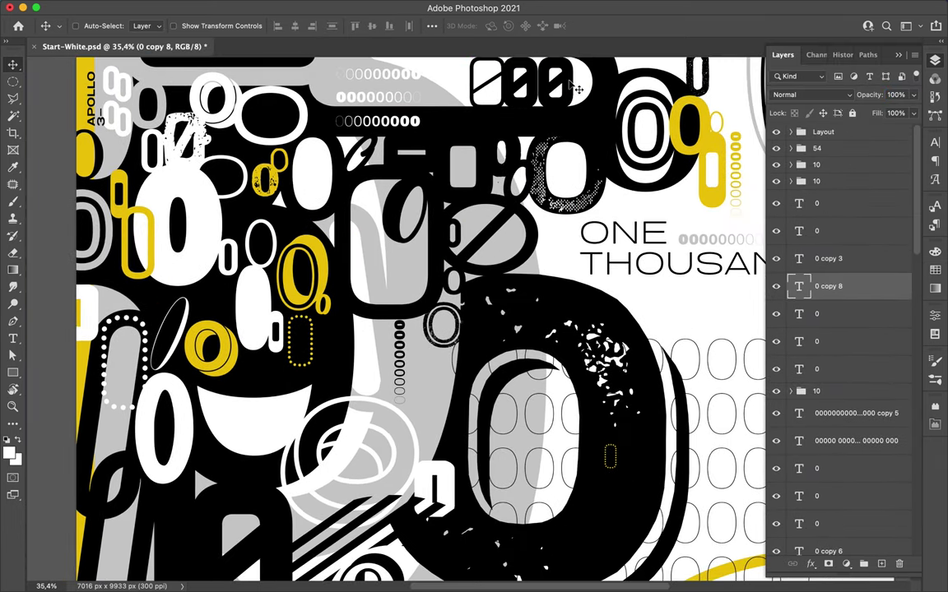
- Duplicate a zero glyph, move the copy right and down, and set its font to P22PopArt
left_click_drag(814, 442, 847, 457)
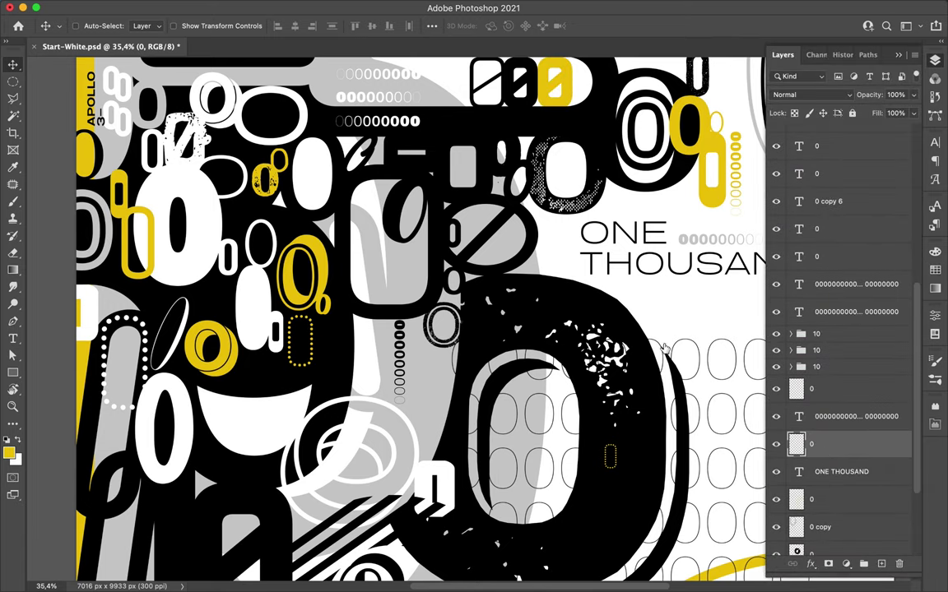
left_click_drag(769, 510, 789, 493)
key("ctrl+t")
key("ctrl+0")
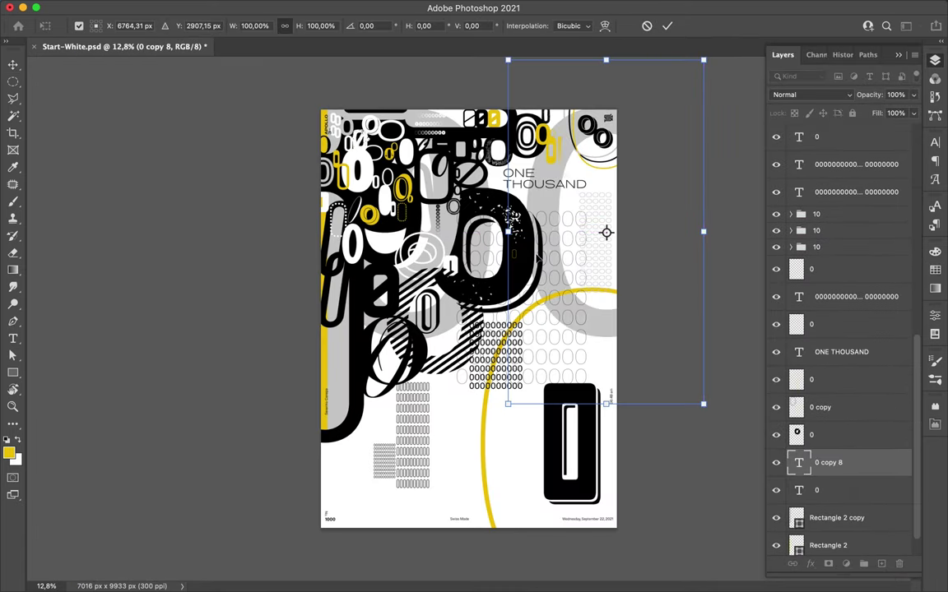
left_click_drag(566, 248, 583, 330)
key("Return")
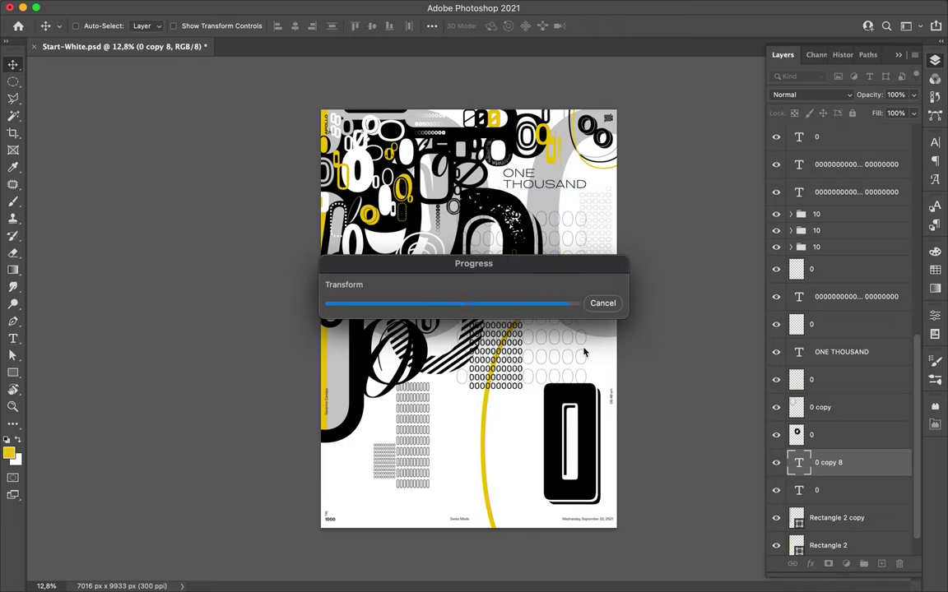
left_click(934, 142)
left_click(853, 161)
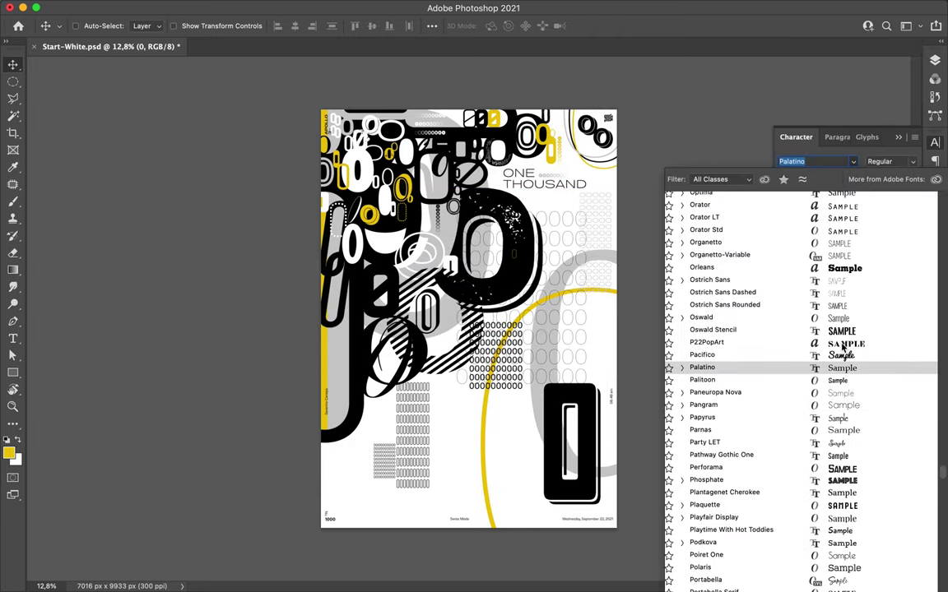
left_click(841, 343)
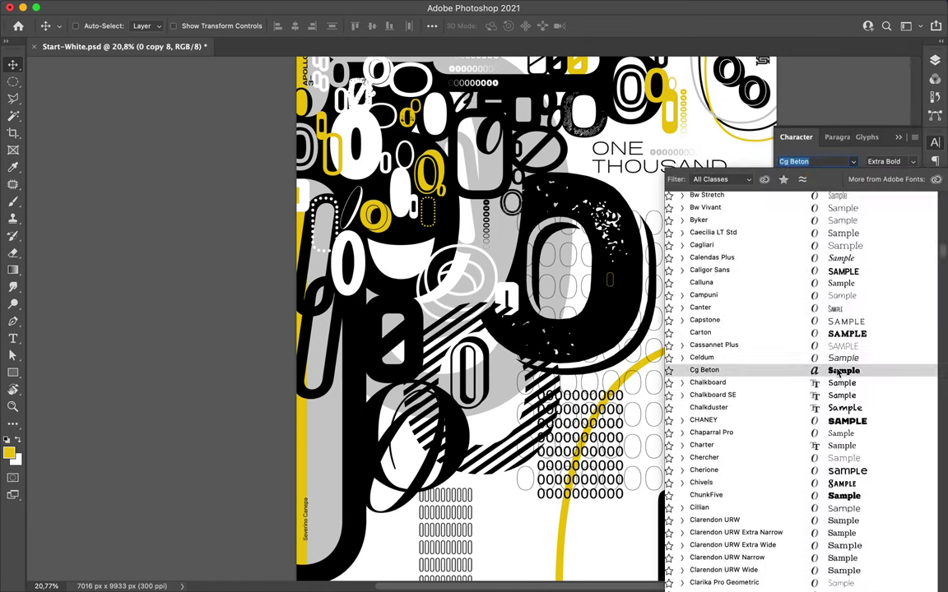
- Duplicate another zero and shrink it to about 66.5% in the upper-left cluster
left_click(934, 60)
mouse_move(823, 219)
left_mouse_down()
mouse_move(822, 204)
mouse_move(823, 216)
left_mouse_up()
key("ctrl+t")
left_click_drag(428, 207, 481, 303)
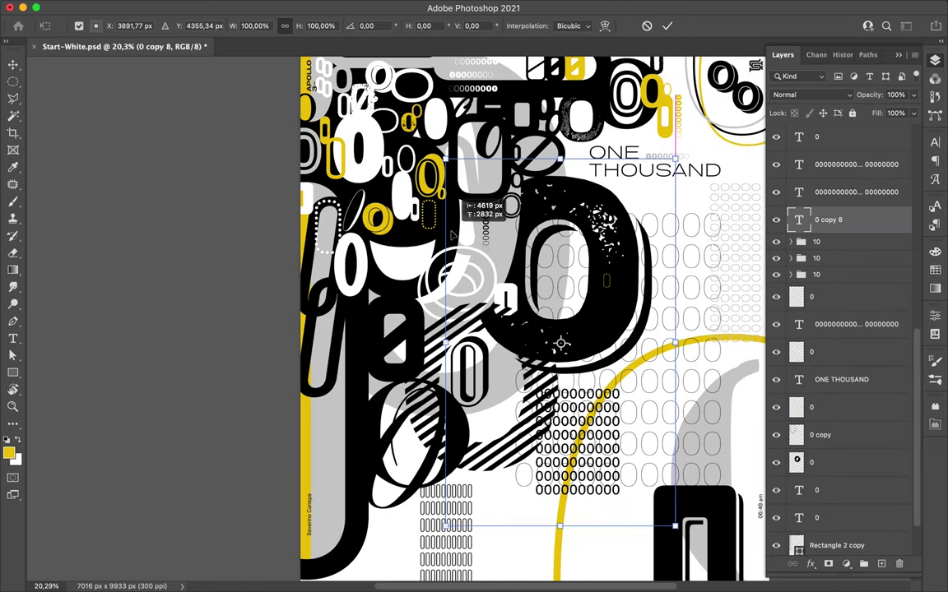
key("Return")
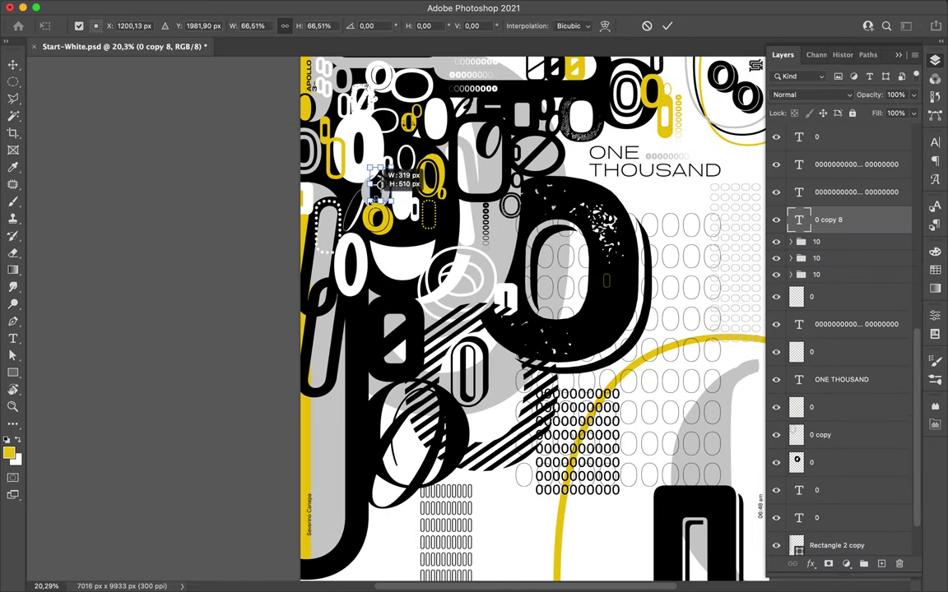
key("Return")
scroll(527, 295, "up", 3)
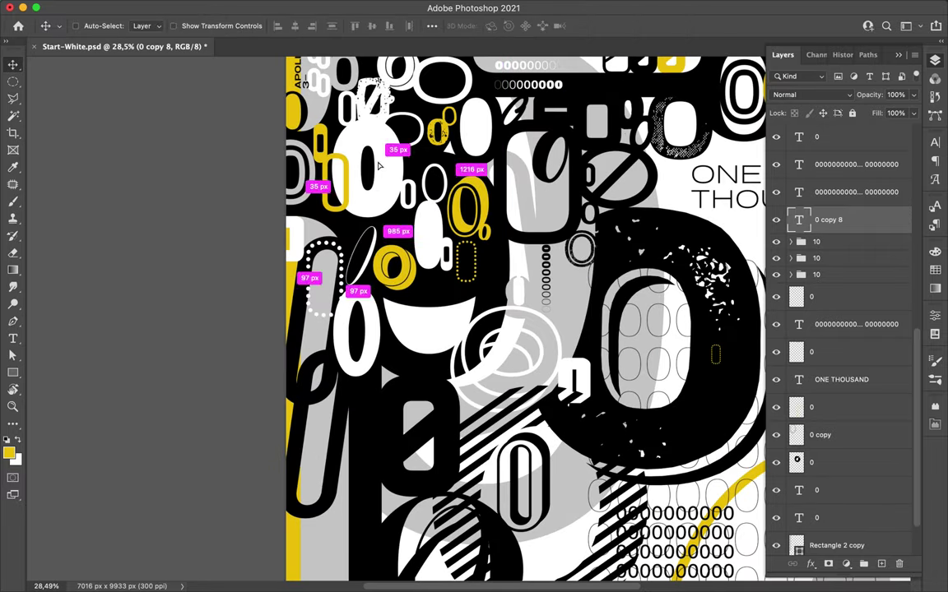
- Reposition the small zero copies among the upper-left glyphs
left_click(791, 442)
left_click_drag(646, 365, 524, 257)
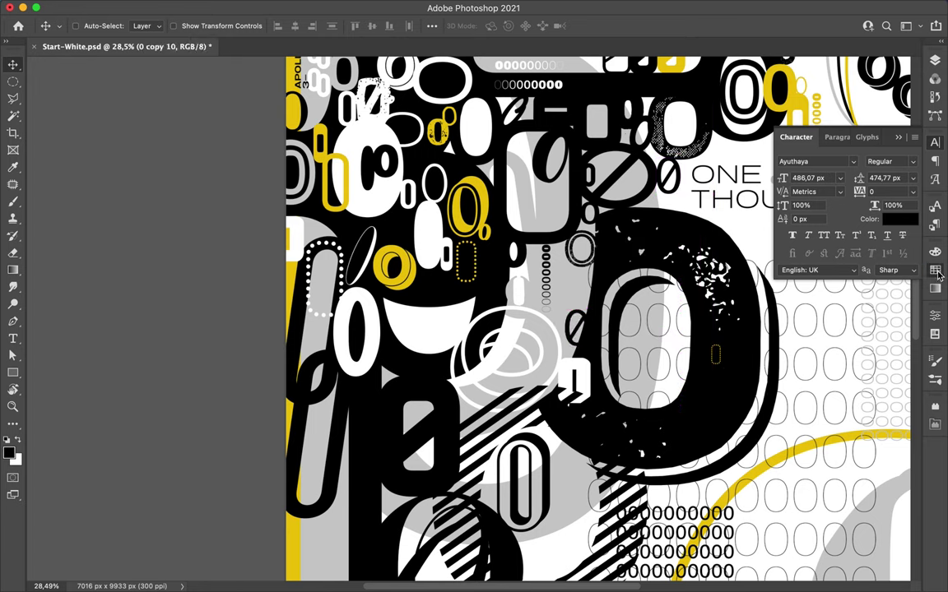
left_click_drag(582, 335, 603, 323)
key("Return")
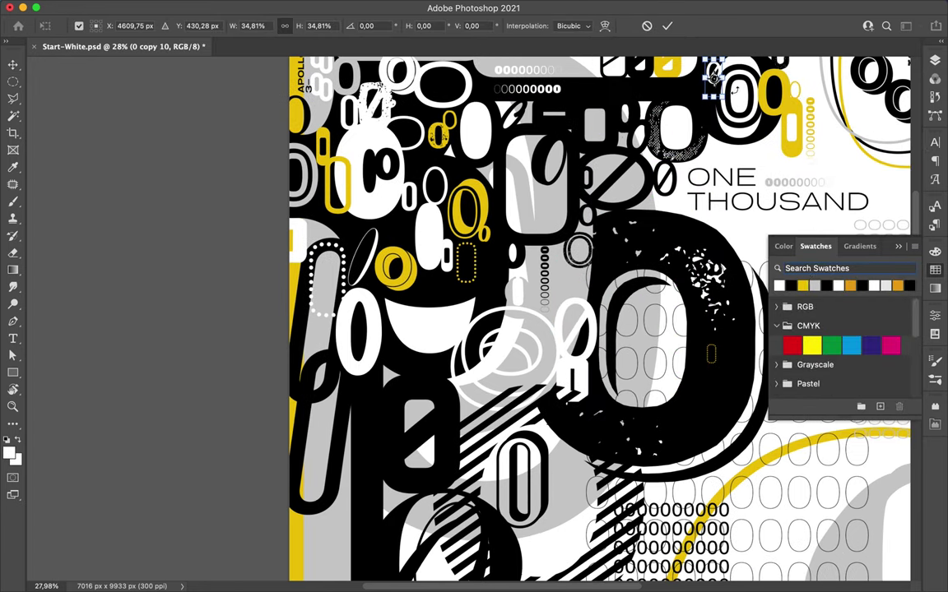
key("Return")
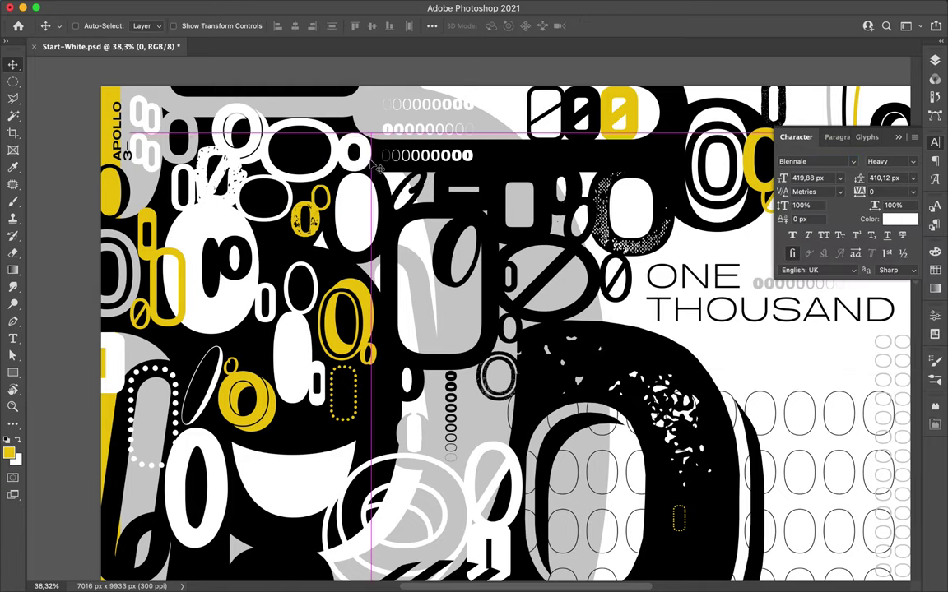
left_click_drag(356, 158, 369, 189)
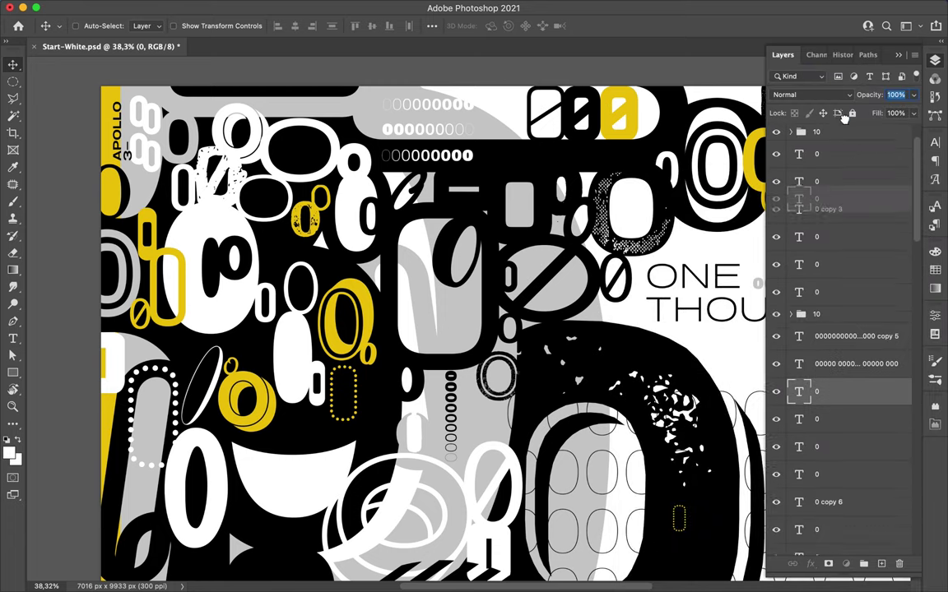
- Set a zero's font to MultipleSans Alt I SemiBold and move it near the top edge
left_click(853, 161)
scroll(708, 228, "down", 10)
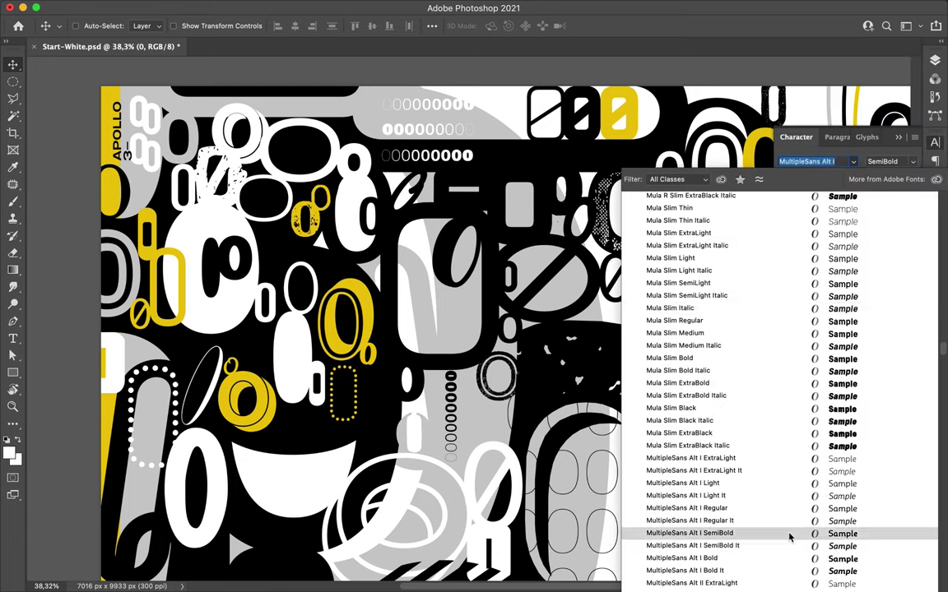
left_click(682, 428)
key("Return")
left_click_drag(664, 165, 672, 145)
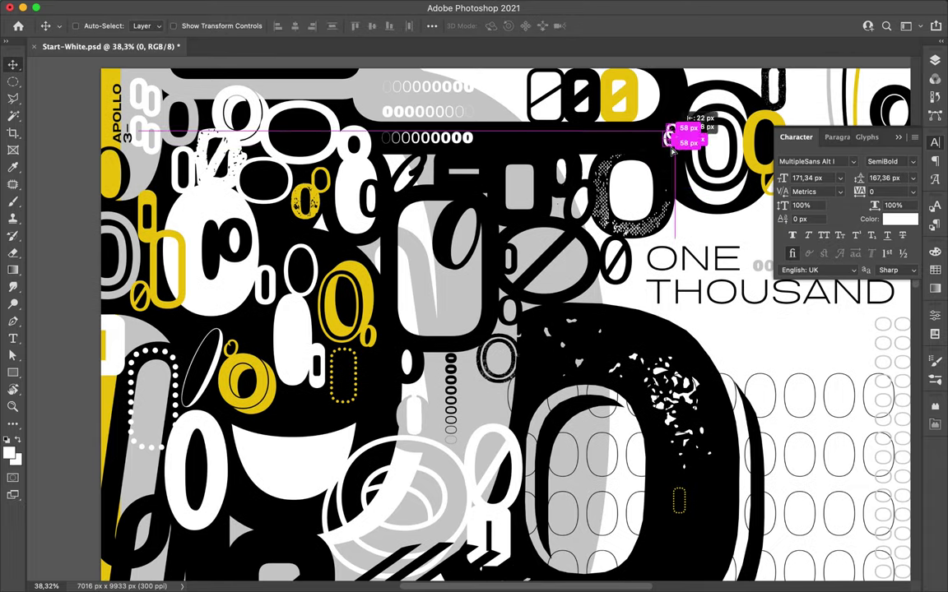
- Colour another small zero yellow from Swatches and move it upward
left_click(853, 162)
scroll(777, 370, "down", 10)
scroll(777, 370, "down", 5)
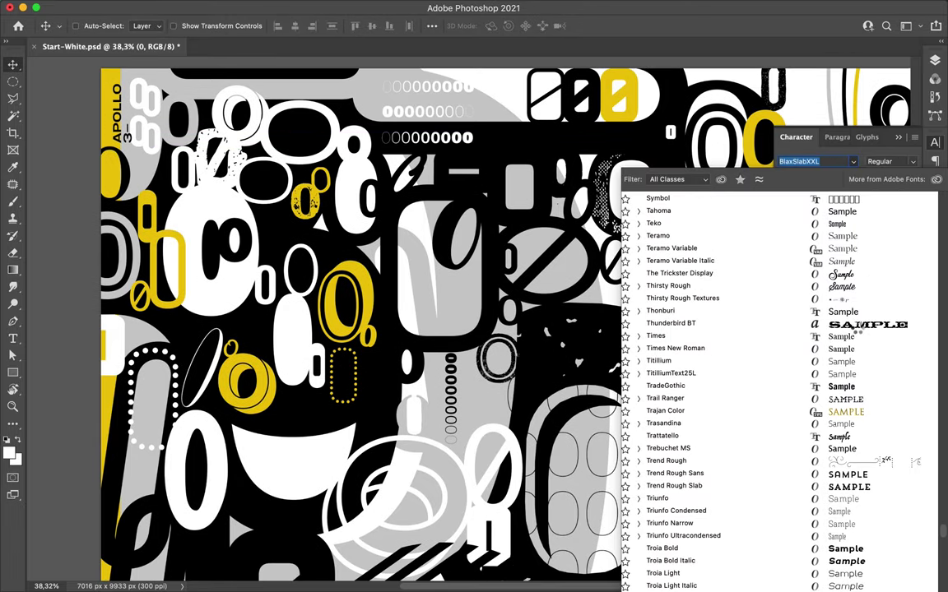
key("Escape")
key("F7")
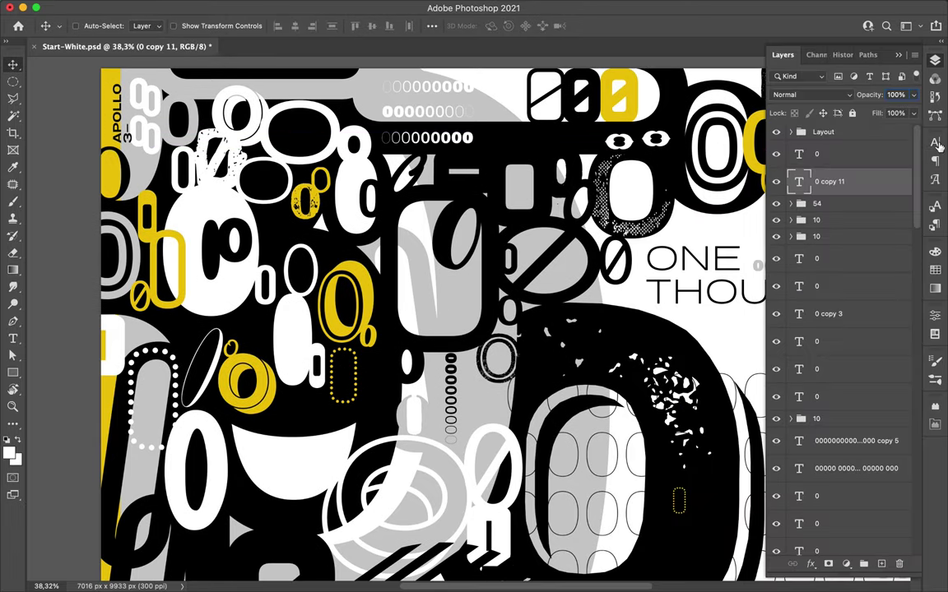
left_click(936, 142)
scroll(781, 371, "down", 5)
left_click(622, 148)
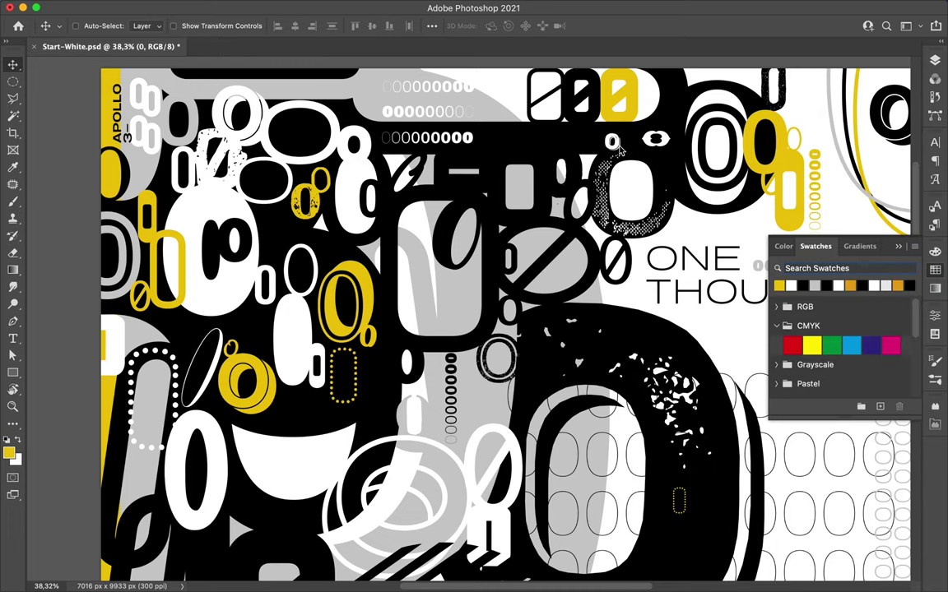
key("Return")
left_click_drag(615, 144, 611, 128)
- Give a zero a Microbrew font, enlarge it to about 215.6%, and place it at upper left
left_click(936, 141)
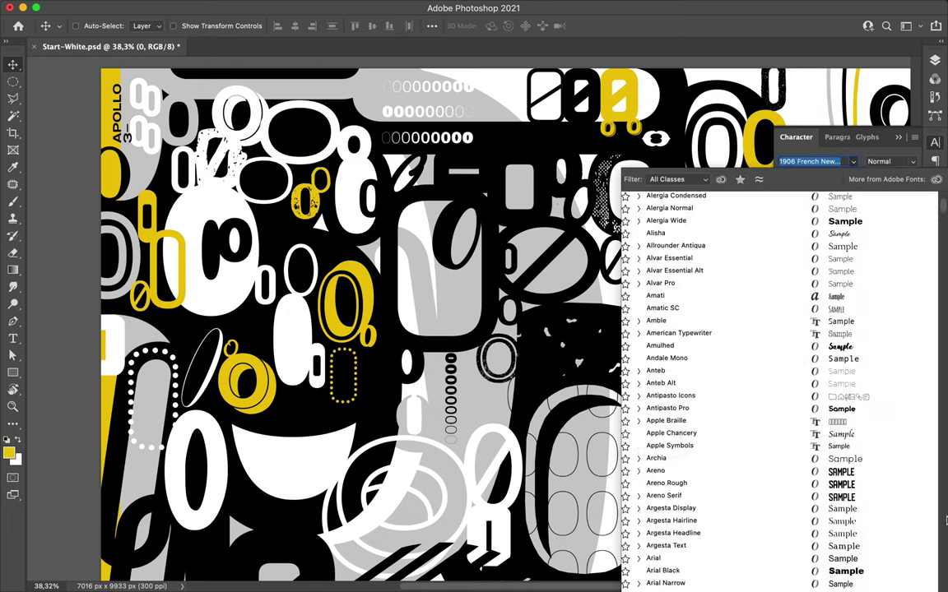
scroll(843, 444, "down", 15)
left_click(869, 446)
key("ctrl+t")
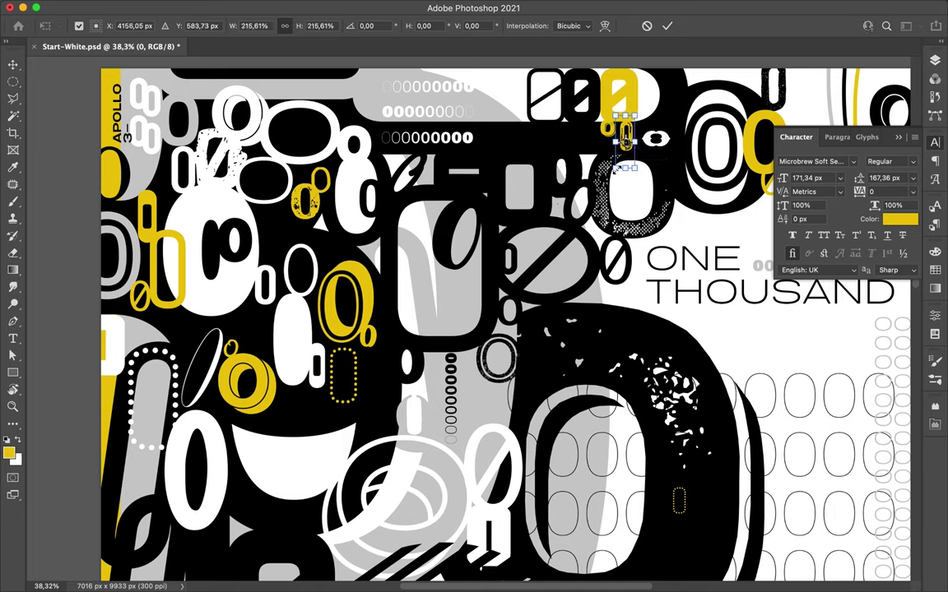
key("Return")
left_click_drag(615, 168, 628, 135)
left_click_drag(289, 123, 291, 125)
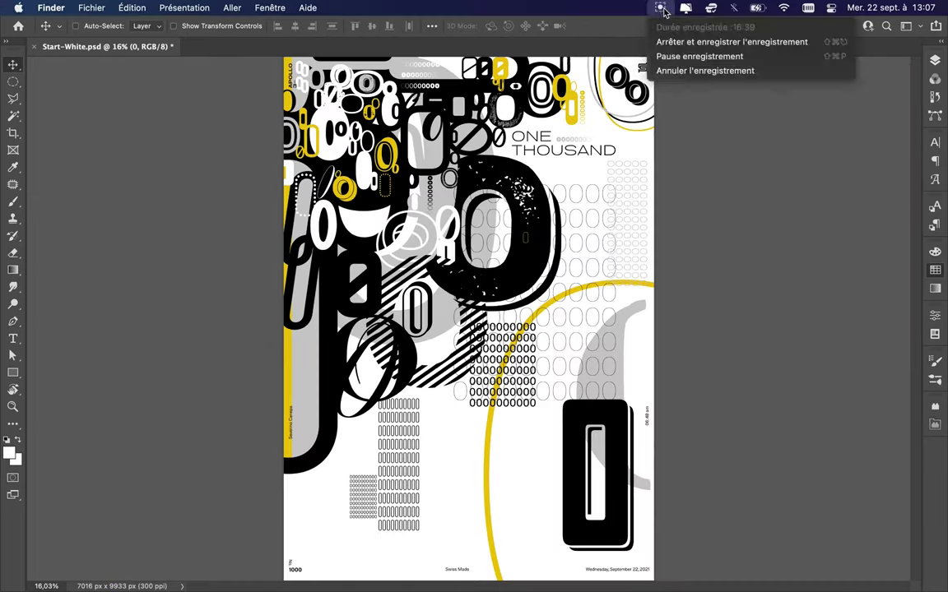
- Zoom into the lower-left artwork and restore the accidentally deleted outlined zero column
key("t")
scroll(460, 321, "down", 3)
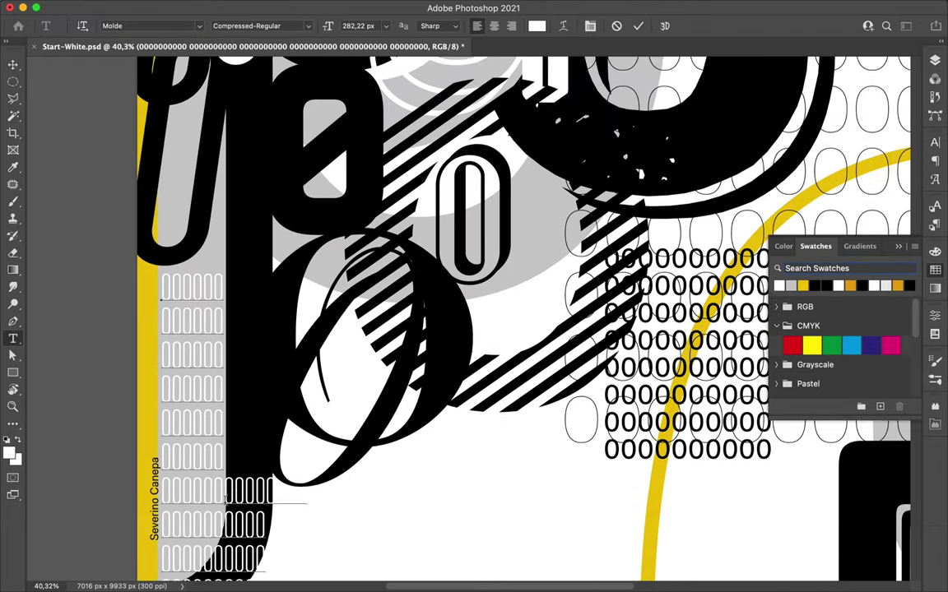
scroll(461, 321, "down", 3)
scroll(190, 137, "down", 3)
key("v")
key("F7")
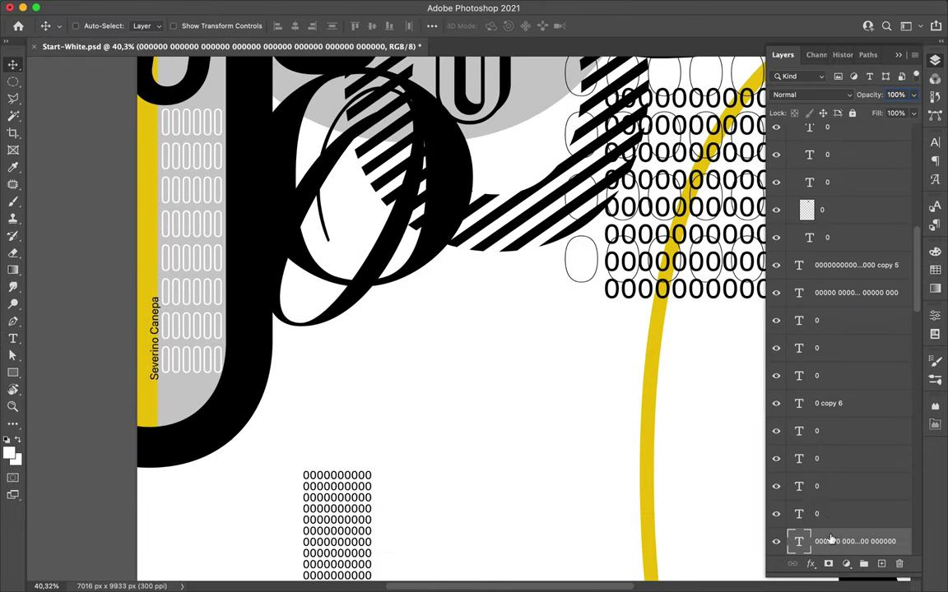
key("BackSpace")
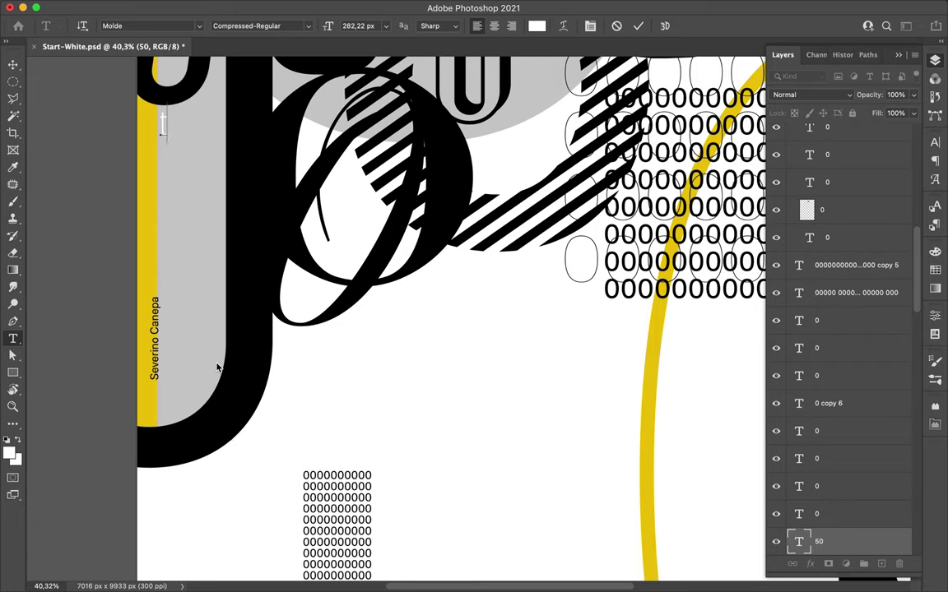
key("ctrl+z")
- Move the zeros text block up beneath the script zero and merge its lines
double_click(214, 362)
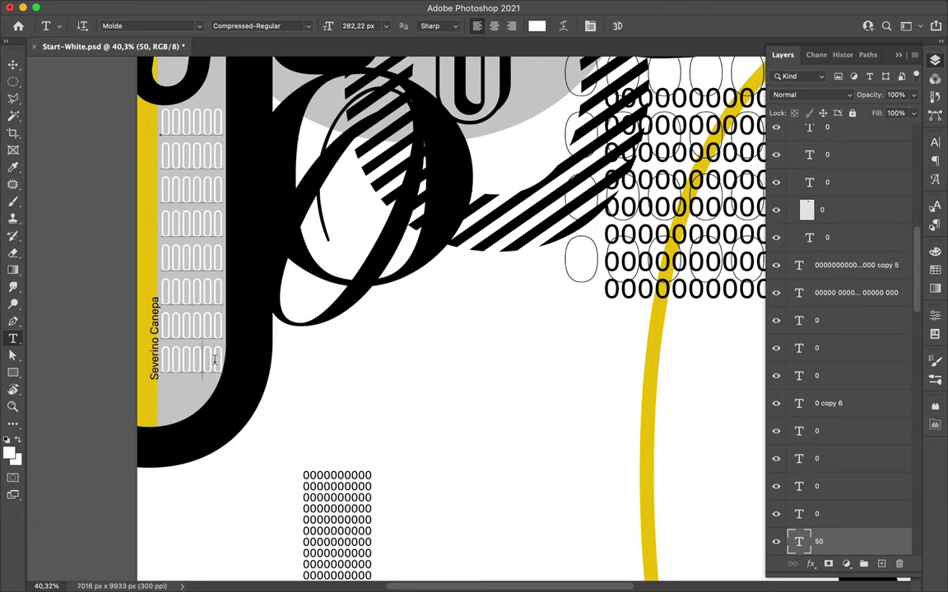
key("Escape")
key("v")
left_click_drag(275, 485, 215, 352)
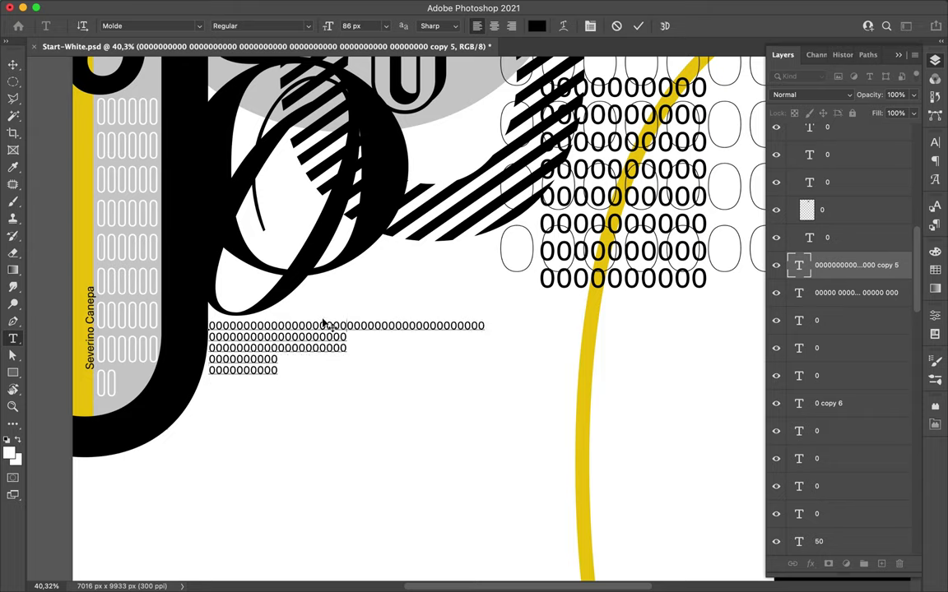
key("BackSpace")
key("Escape")
- Name the layer 100 and group the zero layers beneath it
type("v")
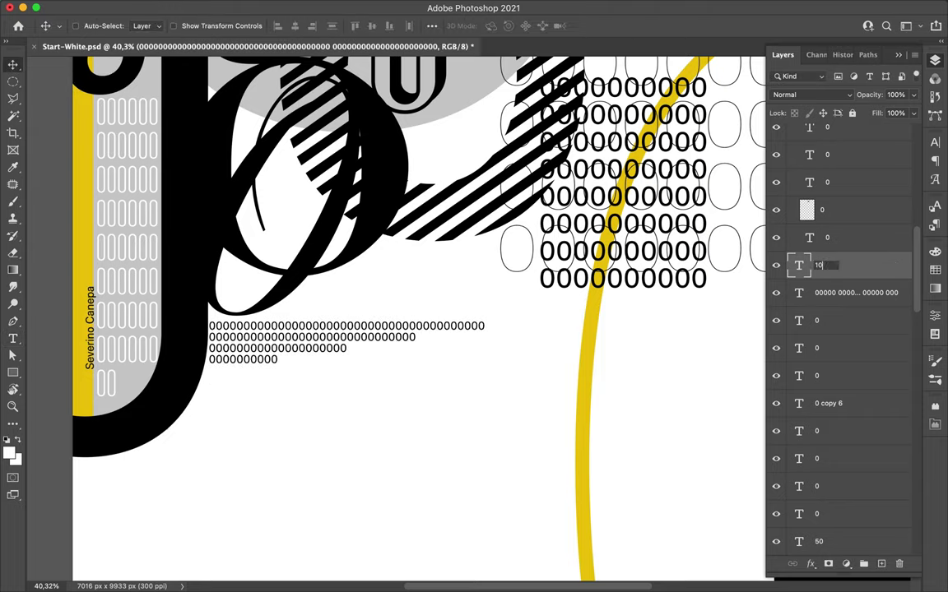
type("100")
key("Return")
left_click(934, 141)
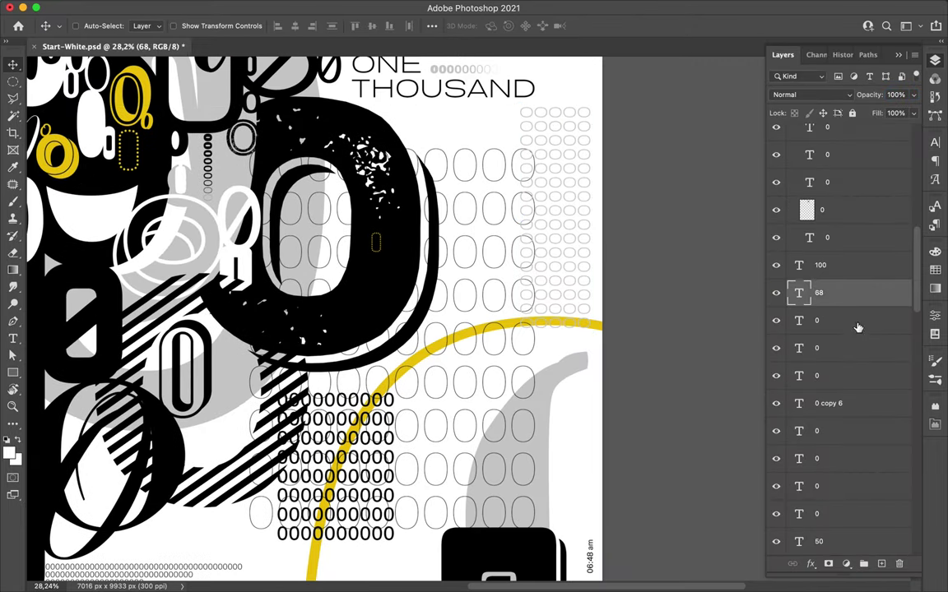
key("ctrl+g")
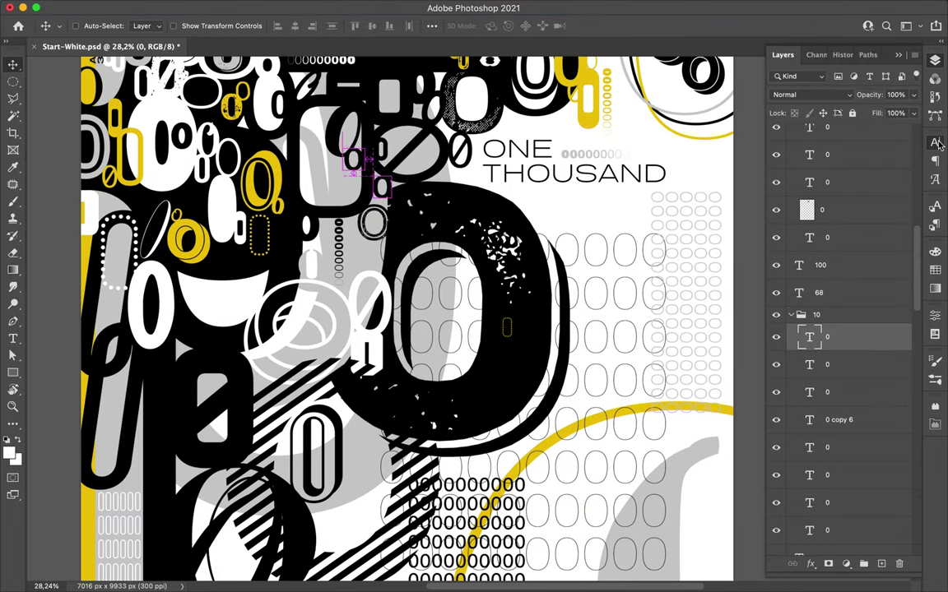
- Duplicate the selected zero layer and browse the font list for a new font
left_click(936, 143)
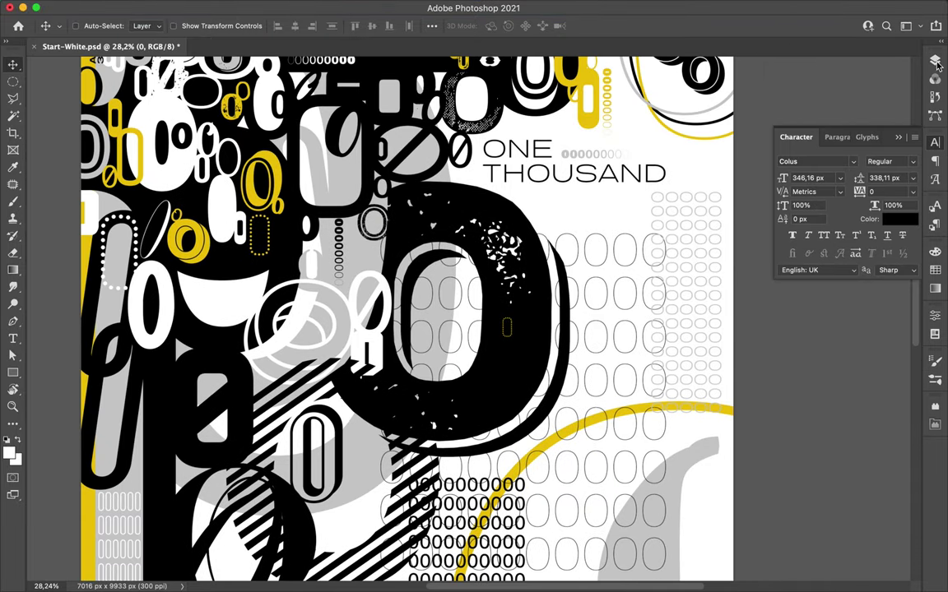
key("ctrl+j")
left_click(935, 143)
left_click(853, 161)
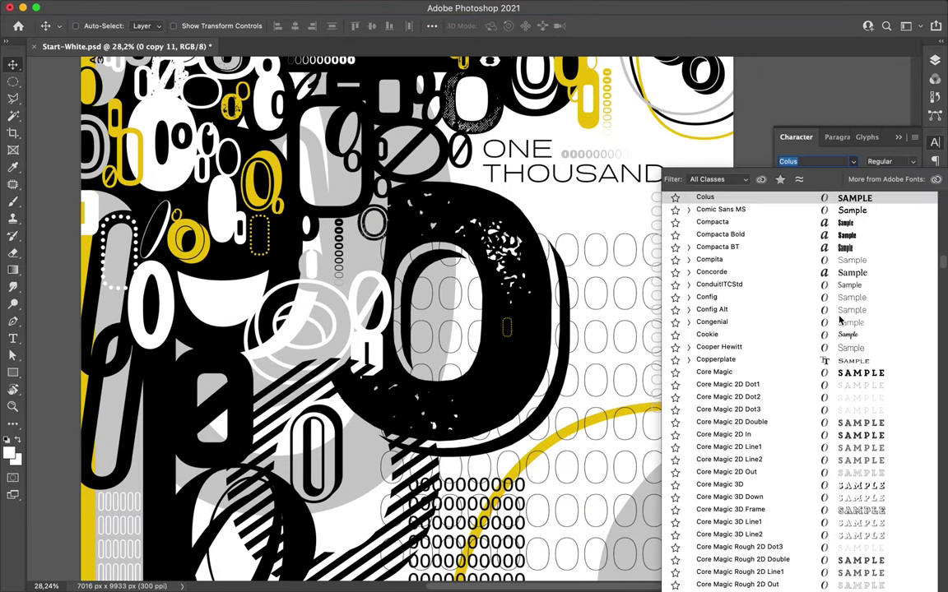
scroll(829, 390, "down", 15)
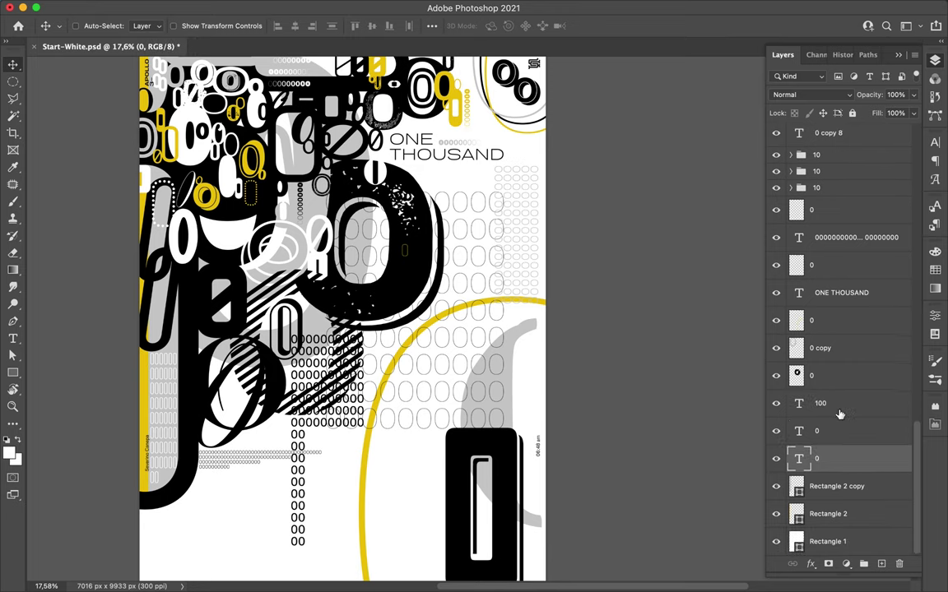
- Group the selected zero layers and name the group 10
key("cmd+g")
double_click(816, 464)
type("10")
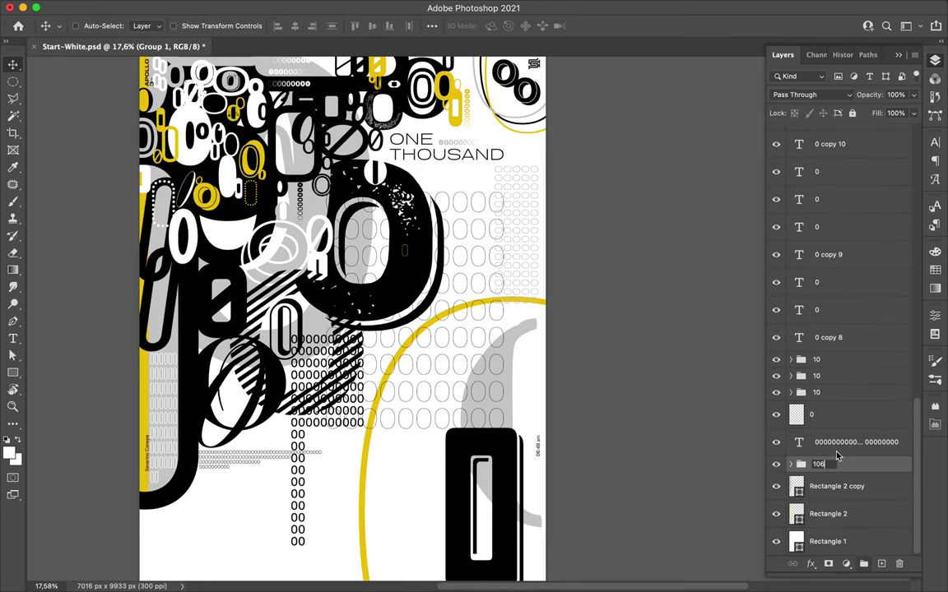
left_click(837, 442)
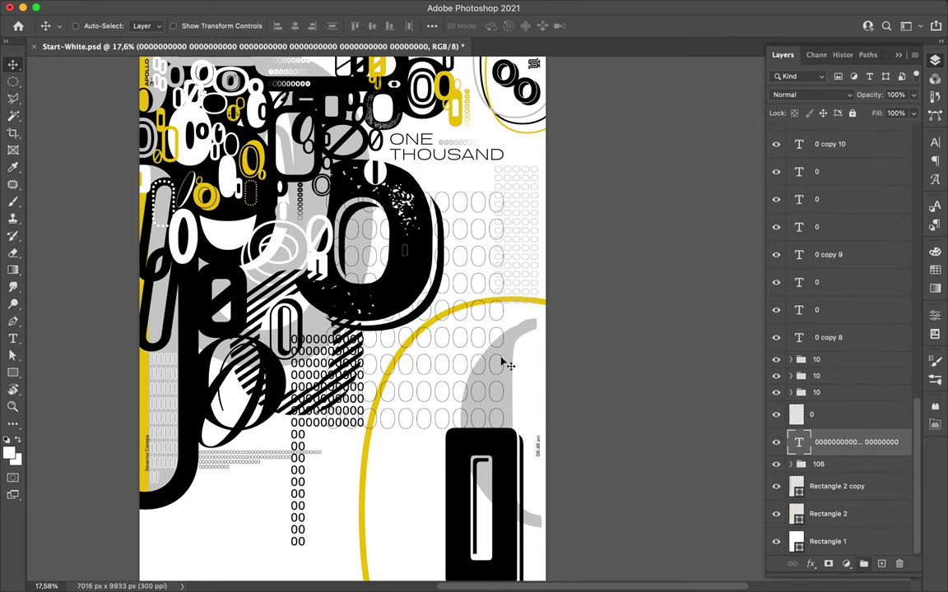
- Add a row of outlined zeros to the zeros text and move it lower
double_click(436, 420)
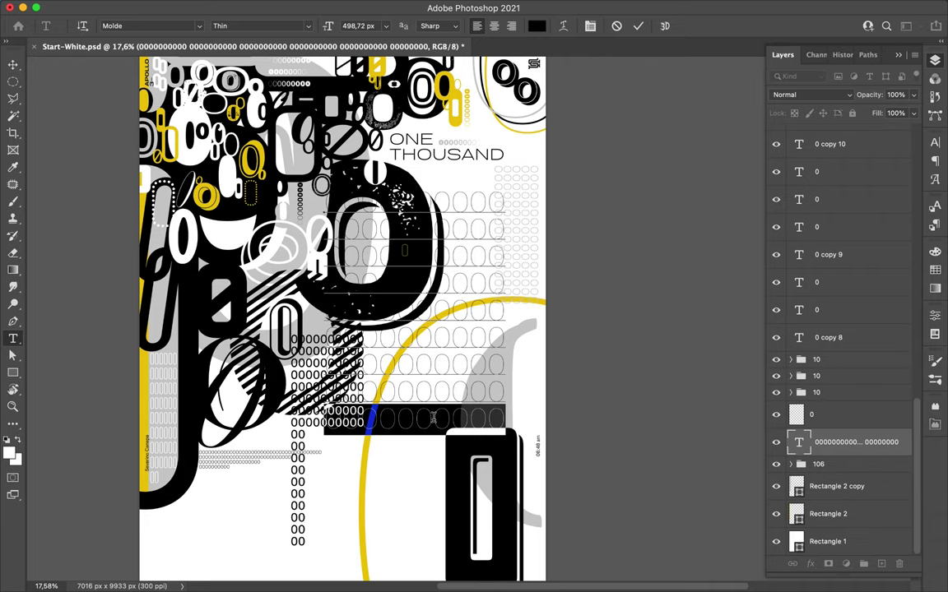
key("Escape")
key("v")
left_click_drag(411, 419, 412, 446)
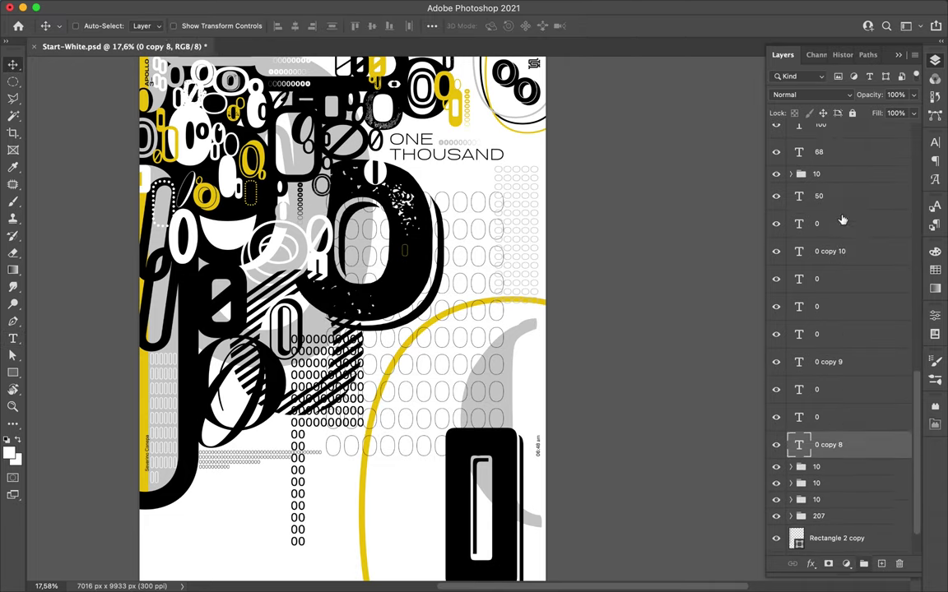
- Group 0 copy 11 with the layers below and reposition the group in the Layers panel
left_click(935, 141)
key("ctrl+g")
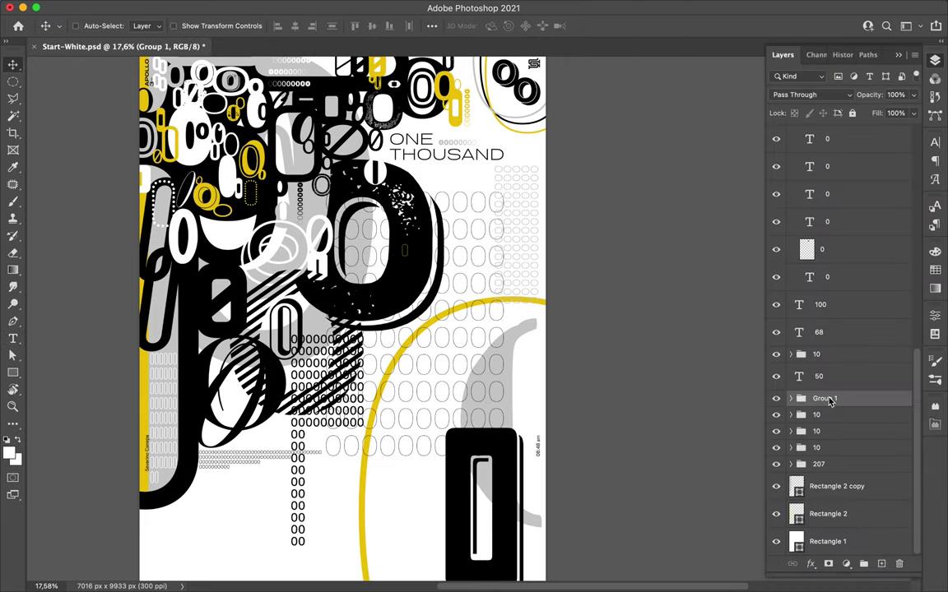
left_click_drag(825, 452, 834, 378)
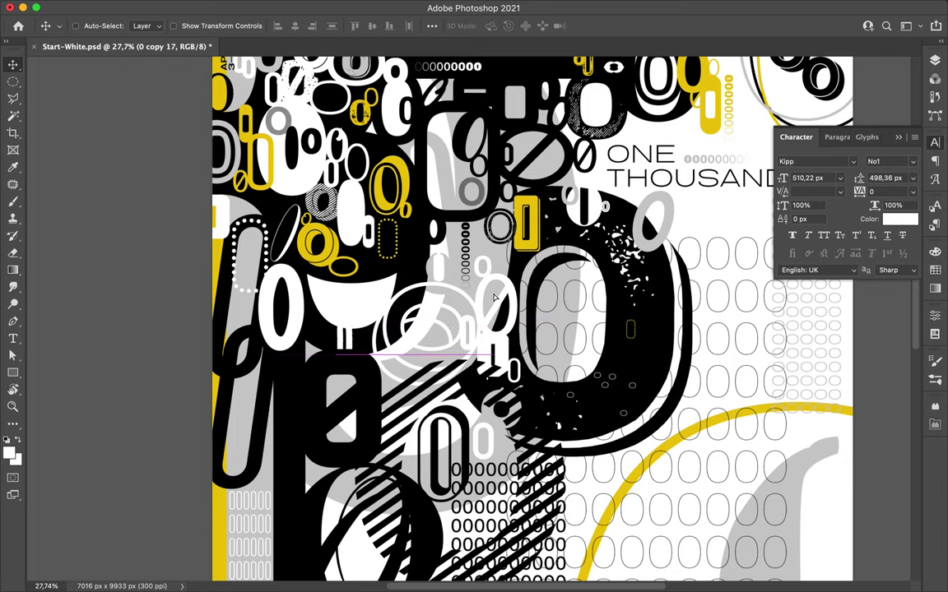
- Change the zero glyph's font using the Character panel's font list
left_click(814, 161)
scroll(800, 491, "down", 15)
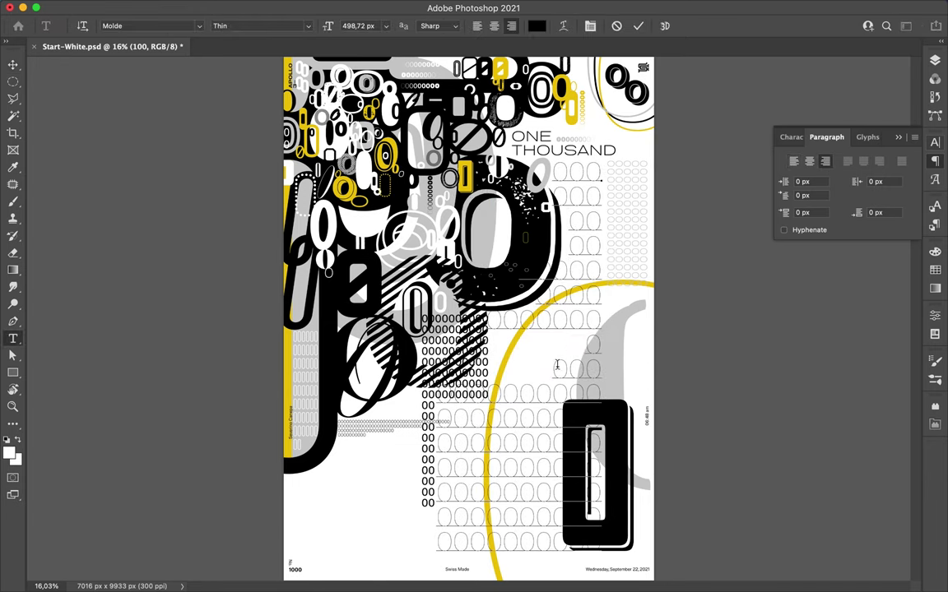
- Discard the outlined-row edits, duplicate the zeros line lower left, and edit the copy's text
key("Return")
key("Return")
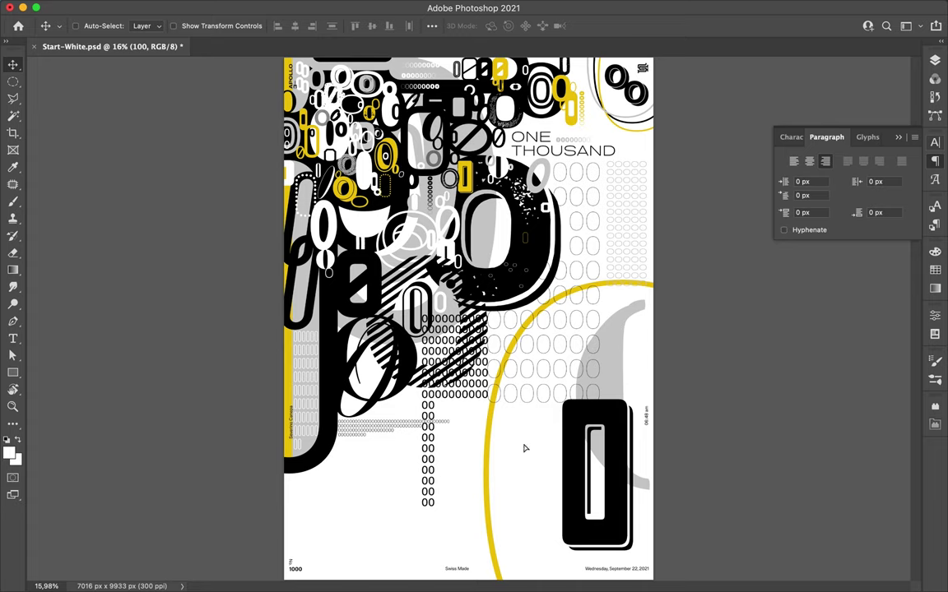
left_click_drag(543, 411, 520, 442)
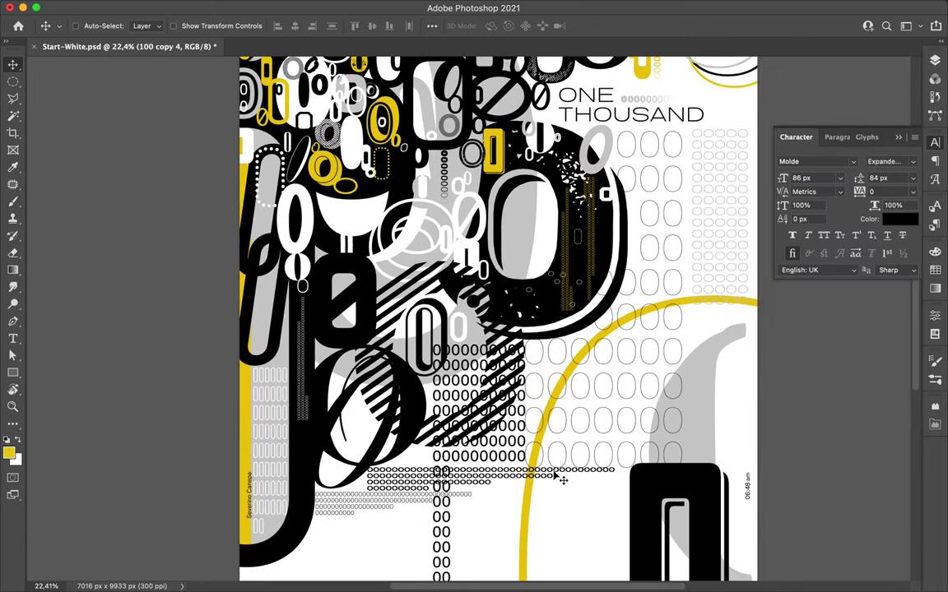
double_click(554, 472)
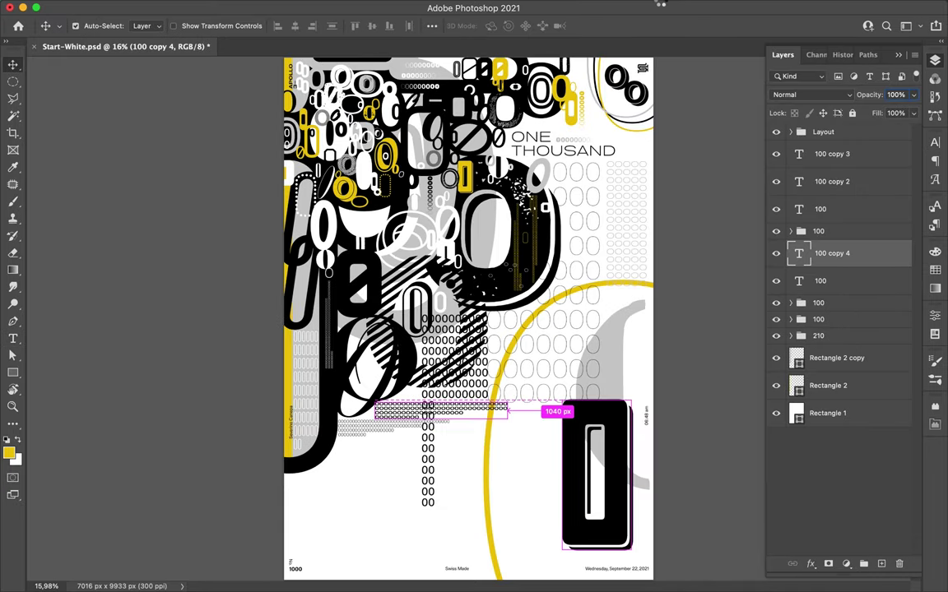